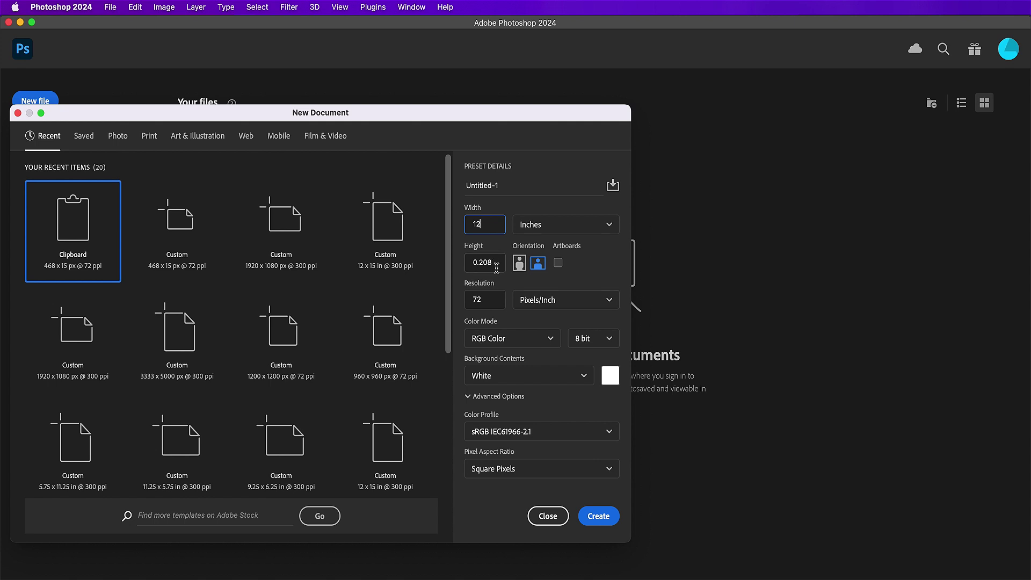
Create a new document 12 by 15 inches at a resolution of 300 pixels/inch
text(15)
key(Tab)
text(3)
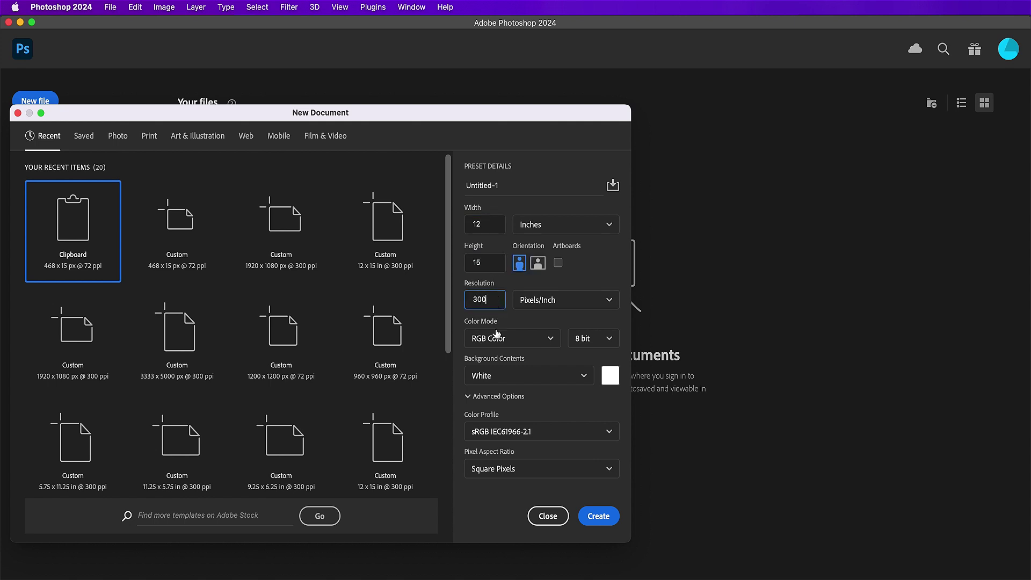
click(595, 515)
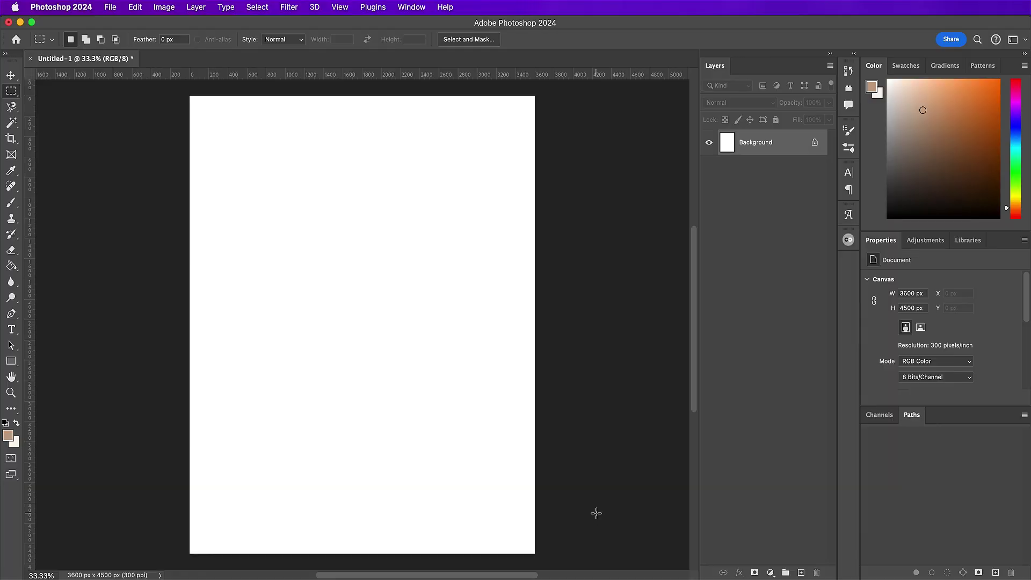
Add a Solid Color fill layer in blue #4596f9 above the background
click(769, 573)
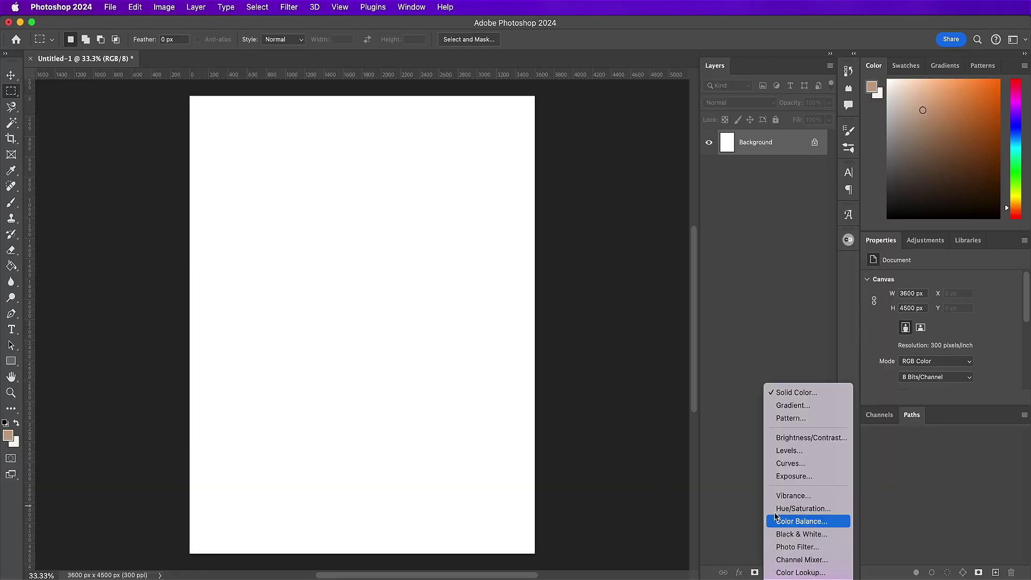
click(776, 393)
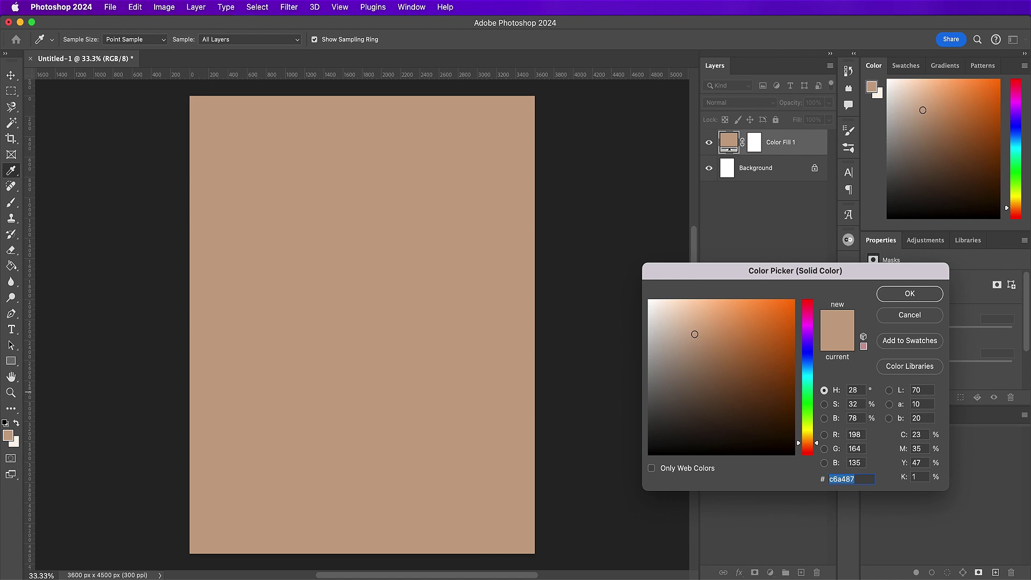
text(459)
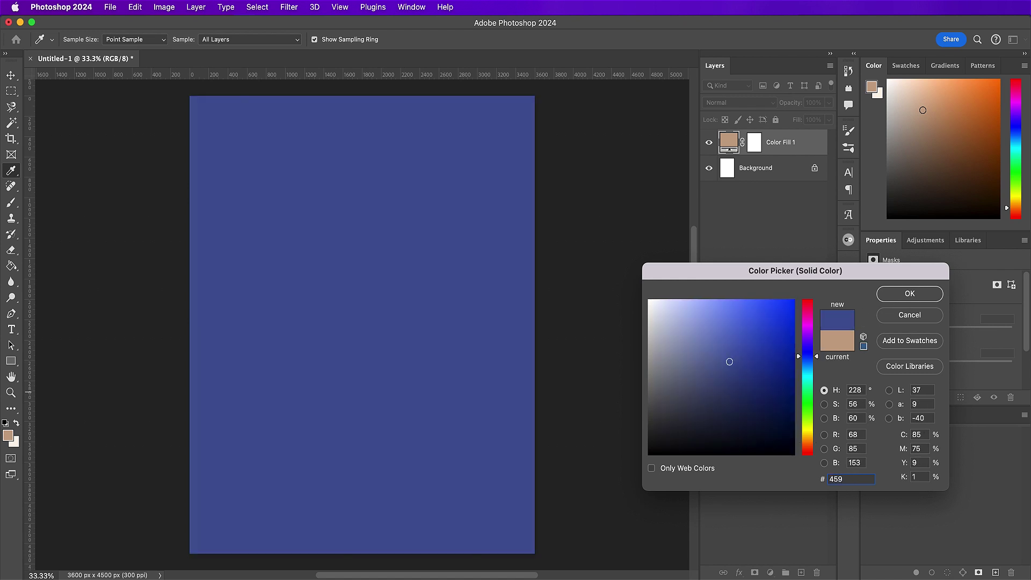
text(6f9)
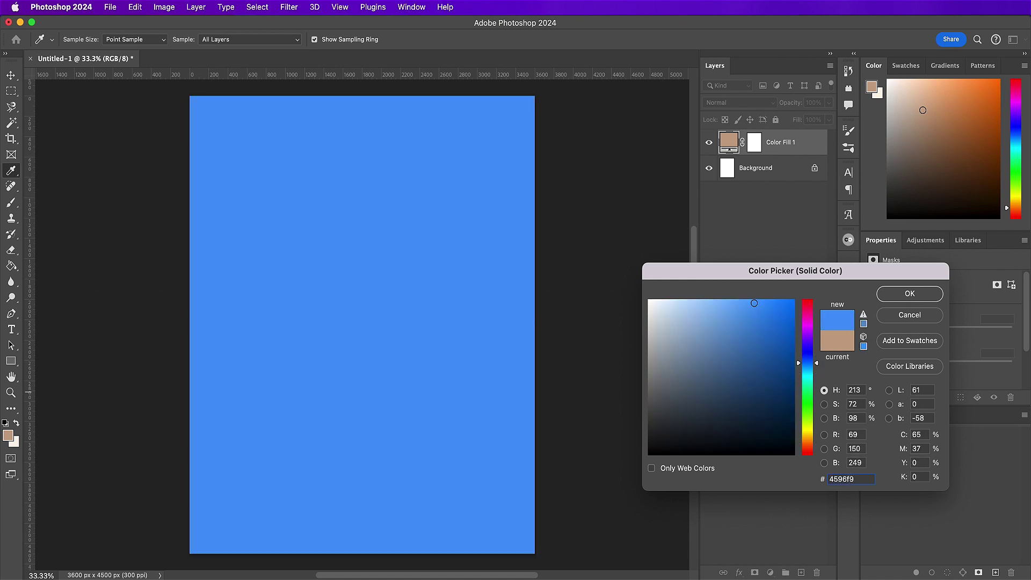
key(Return)
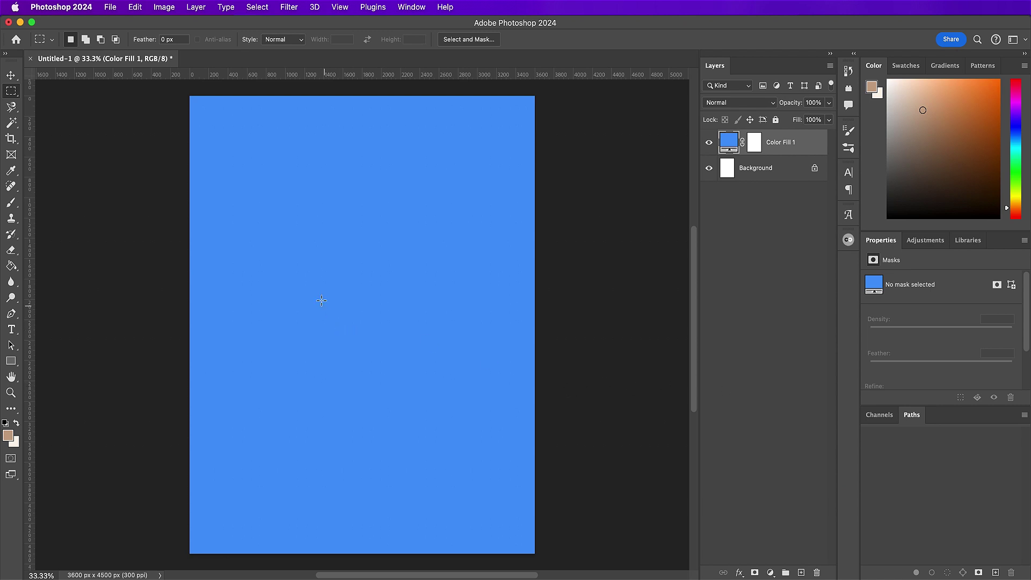
Add a text layer with the letter "S" in the upper part of the canvas, set in the Super Reduce font
key(t)
click(278, 239)
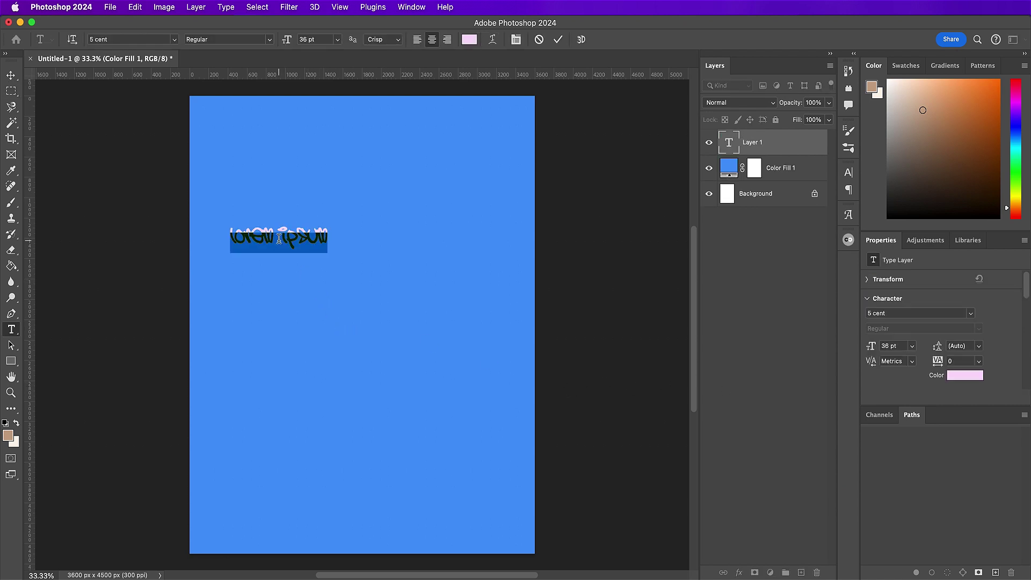
click(278, 238)
text(s)
key(super+a)
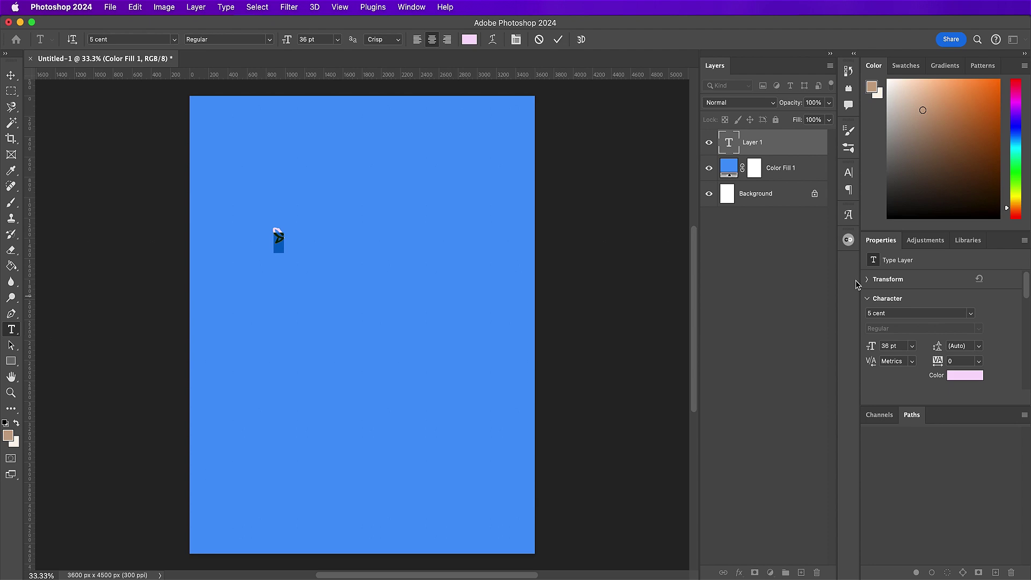
click(848, 171)
click(735, 189)
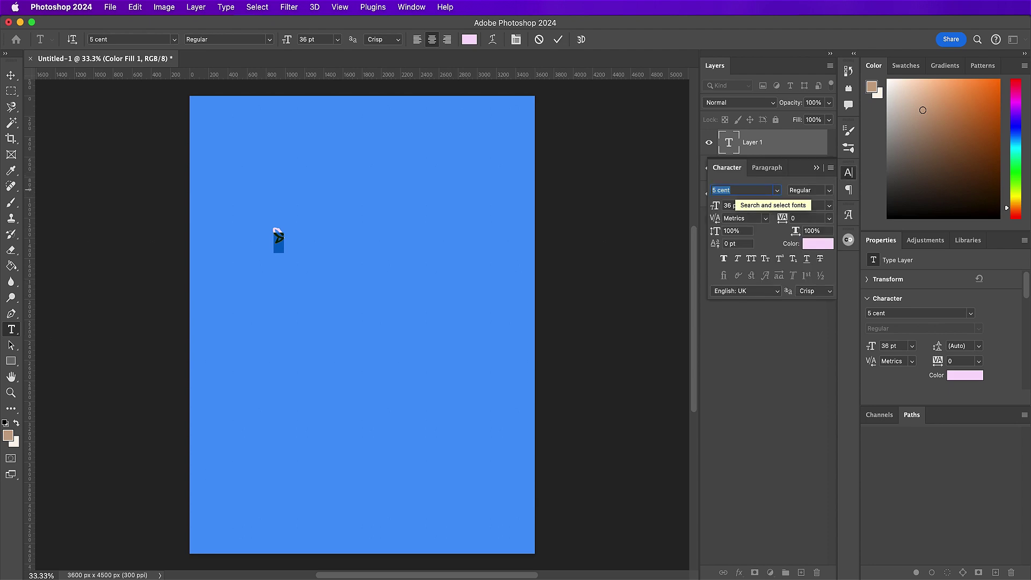
text(super re)
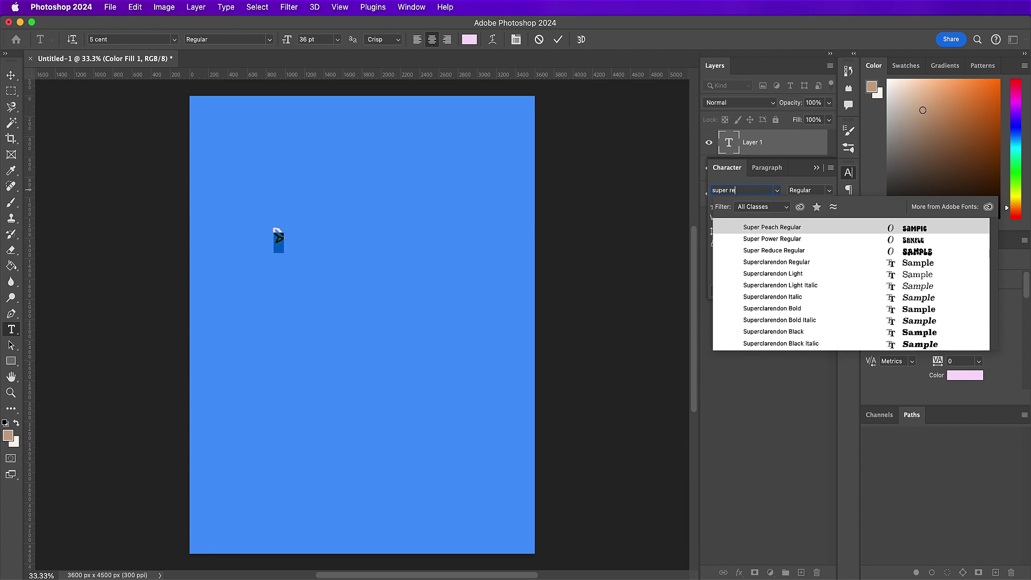
click(755, 252)
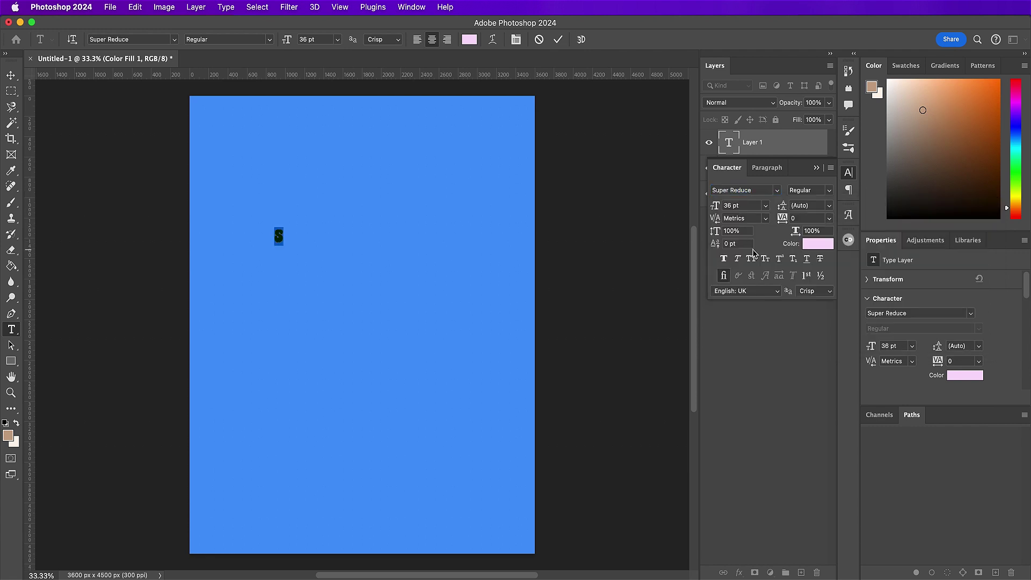
Set the letter S to 330 pt and colour it white (#ffffff)
click(713, 205)
text(330)
key(Return)
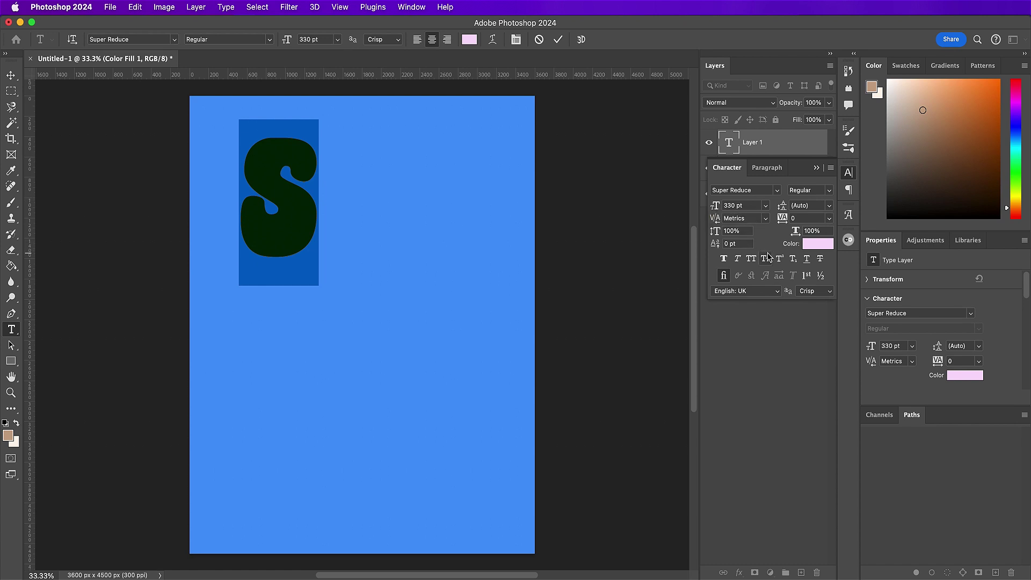
click(813, 245)
text(ffffff)
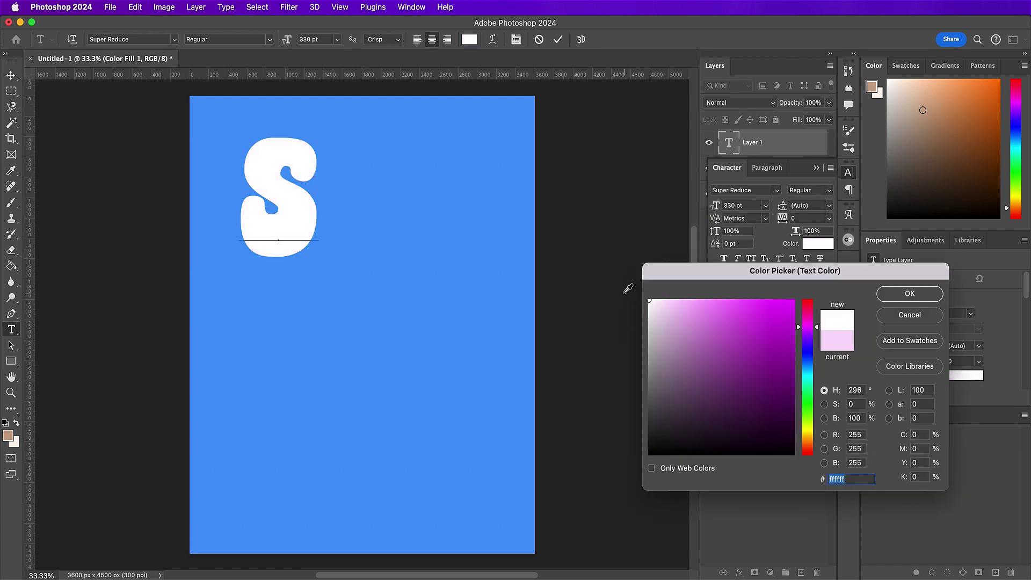
key(Return)
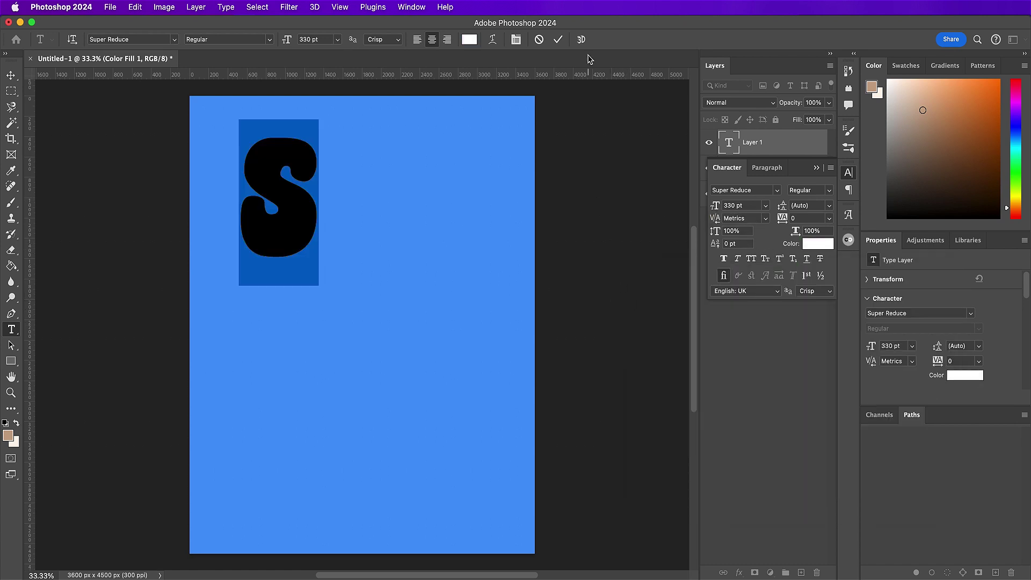
click(558, 39)
click(817, 168)
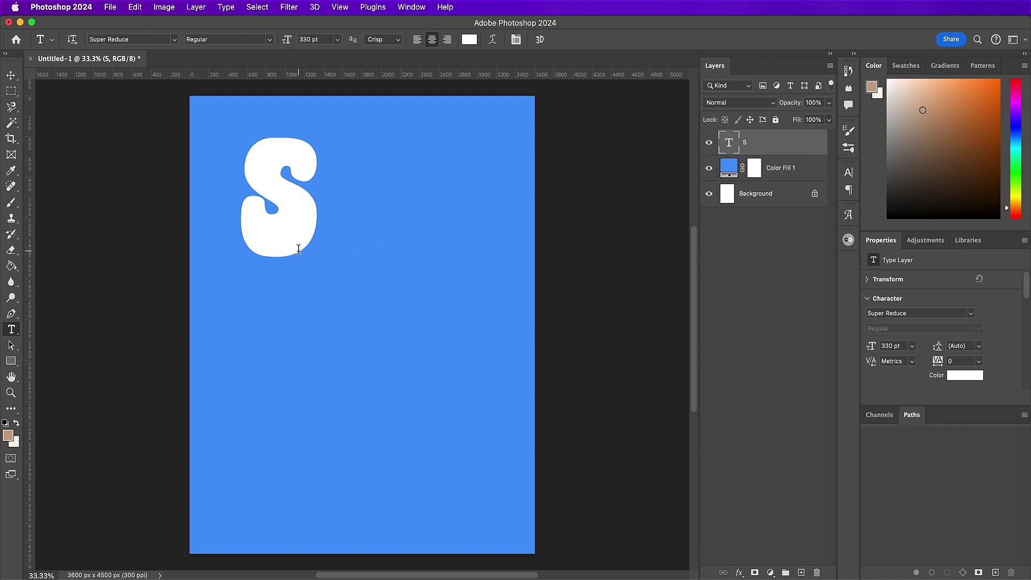
Move the S down and to the right, and rotate it about -5.7 degrees
key(v)
drag(295, 246, 329, 275)
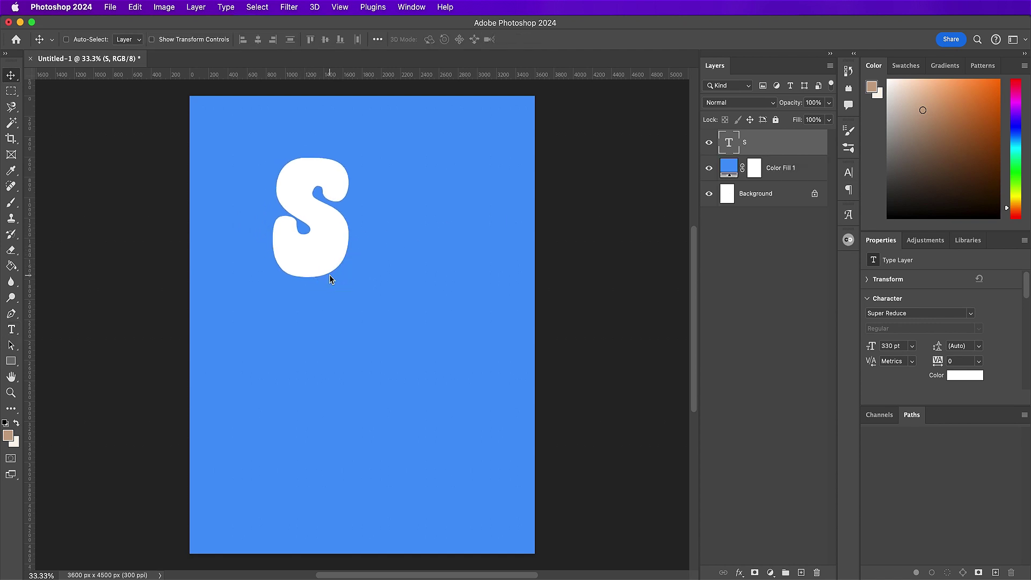
key(super+t)
drag(384, 230, 387, 225)
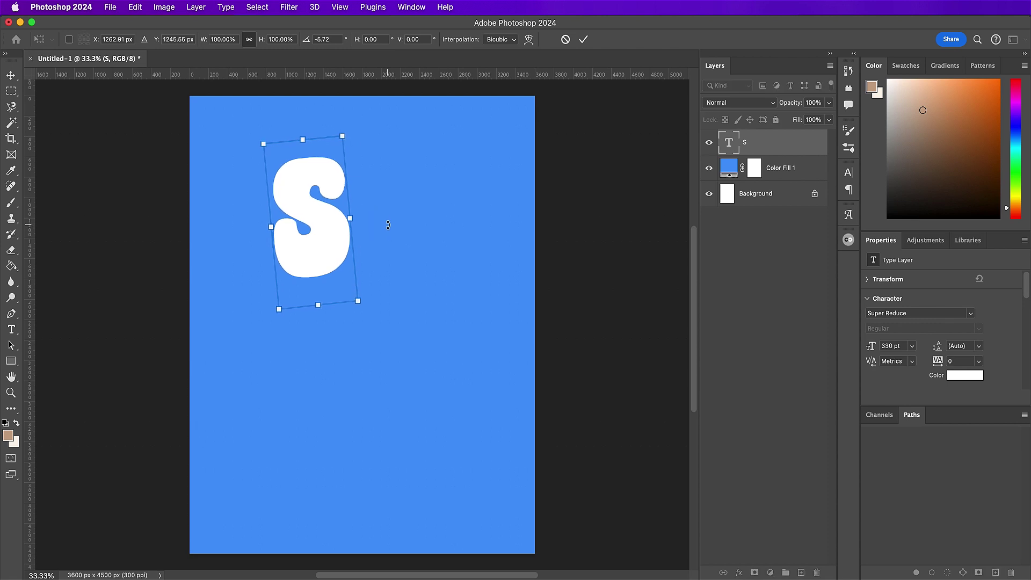
key(Return)
Duplicate the S layer, place the copy at its lower right, and change its text to "e"
key(super+j)
drag(361, 231, 432, 261)
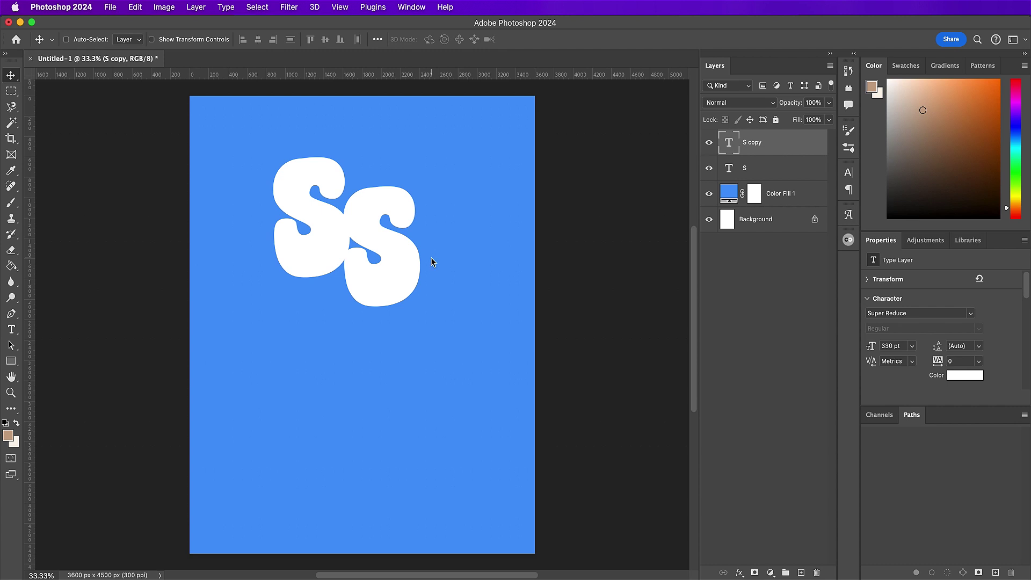
double_click(411, 275)
text(E)
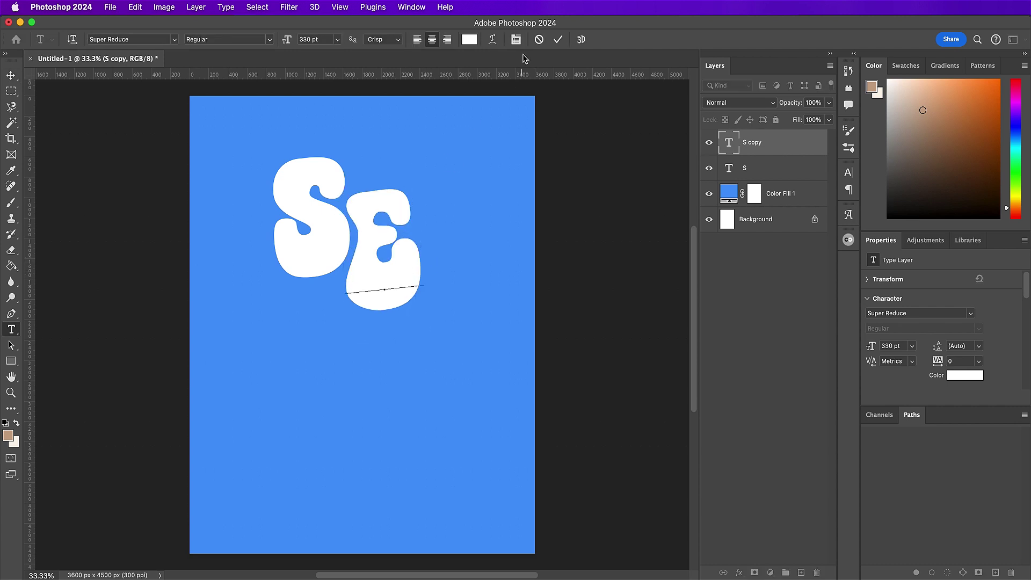
click(559, 40)
key(v)
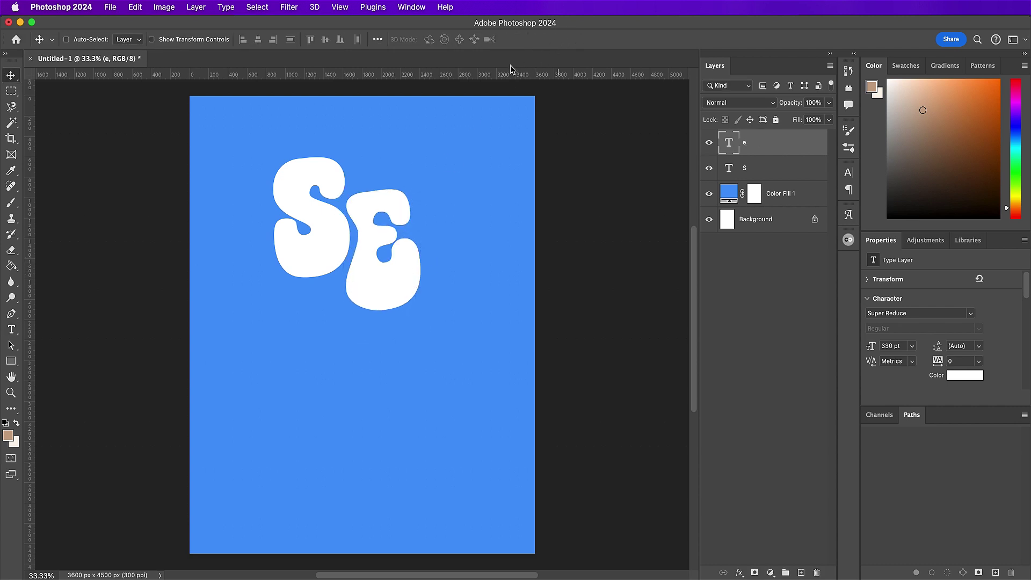
Move the e up and nudge it left so that it overlaps the S
drag(427, 236, 423, 223)
key(Left)
key(Left)
key(Left)
key(Left)
key(Left)
key(Left)
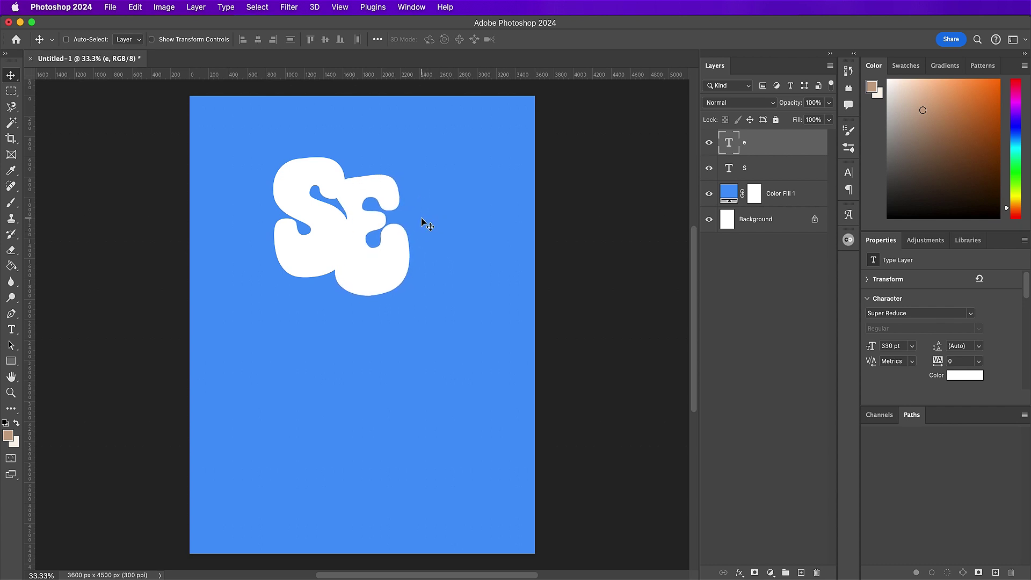
Duplicate the e, rotate the copy to about 11 degrees, and place it to the right, slightly higher than the original
key(ctrl+j)
drag(396, 234, 441, 237)
key(ctrl+t)
drag(467, 182, 482, 192)
drag(435, 222, 448, 203)
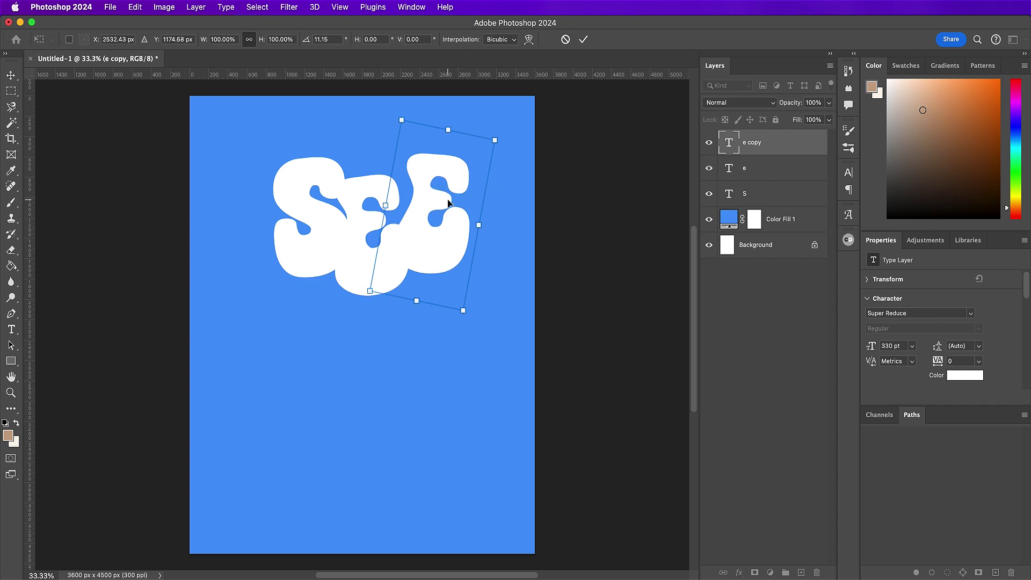
key(Return)
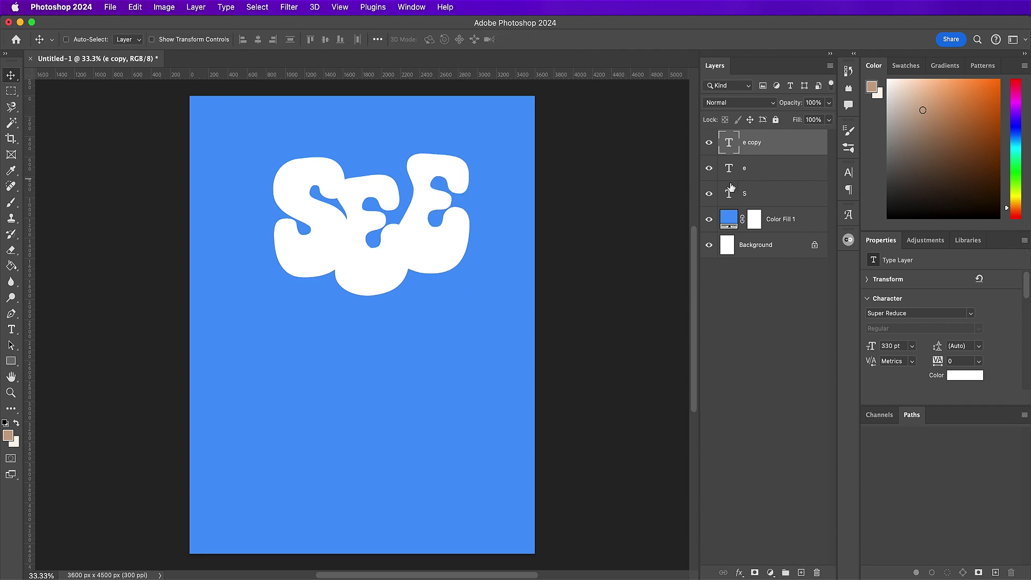
Rotate the middle e clockwise and tilt the last e counterclockwise to about -11 degrees
click(748, 169)
key(super+t)
drag(442, 208, 451, 221)
key(Return)
click(745, 147)
key(super+t)
drag(517, 154, 508, 137)
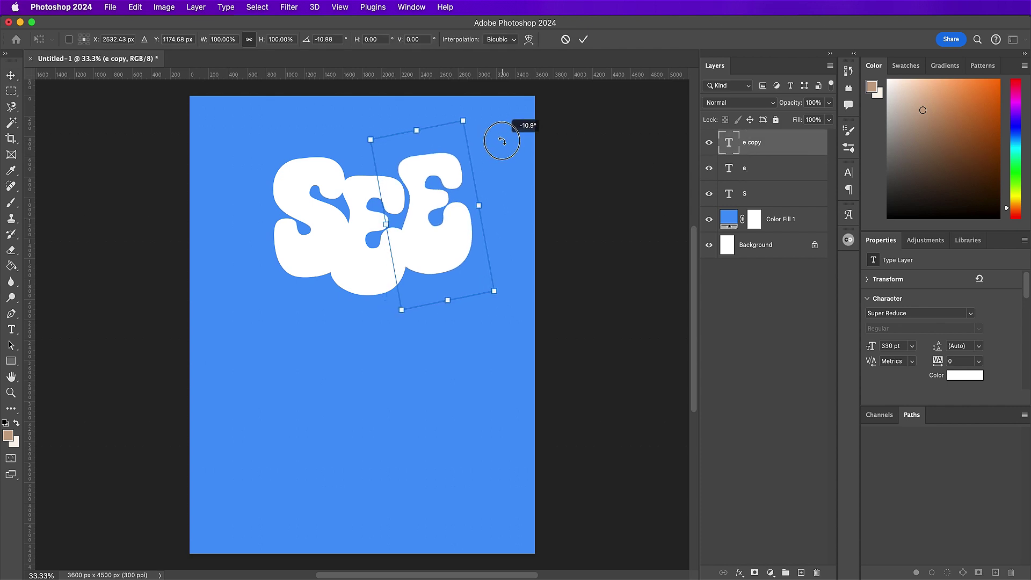
key(Return)
Shift the three SEE letters up and left, and duplicate the last e below the S, changing its text to "t"
shift+click(762, 195)
drag(451, 248, 260, 382)
click(784, 144)
key(super+j)
key(t)
double_click(287, 356)
text(t)
click(557, 39)
key(v)
Duplicate the t to its right and change the copy's text to "h"
drag(259, 342, 352, 336)
key(super+j)
key(t)
double_click(357, 335)
text(h)
click(557, 40)
key(v)
Rotate the h clockwise and fit it snugly against the t in the second row
key(super+t)
drag(436, 307, 443, 322)
drag(361, 349, 441, 359)
key(Return)
Duplicate the h to its right, change the copy's text to "r", and rotate it slightly counterclockwise
key(super+j)
key(t)
double_click(437, 353)
text(r)
click(558, 39)
key(v)
key(super+t)
drag(494, 247, 481, 241)
key(Return)
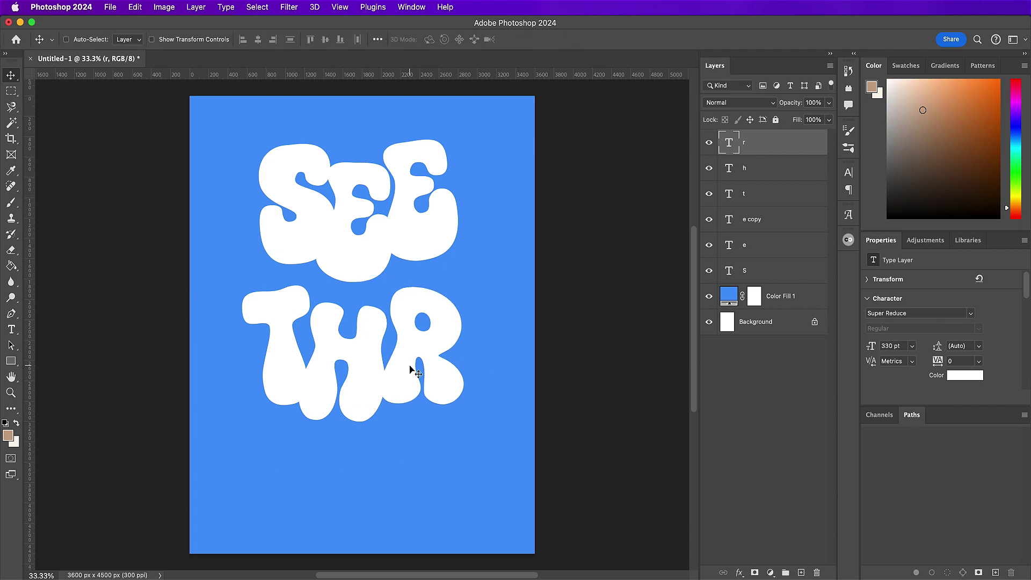
Select the t layer, move the letter up, and nudge it right towards the h
right_click(296, 375)
click(303, 383)
drag(307, 391, 308, 370)
key(shift+Right)
key(shift+Right)
key(shift+Right)
key(shift+Right)
key(shift+Right)
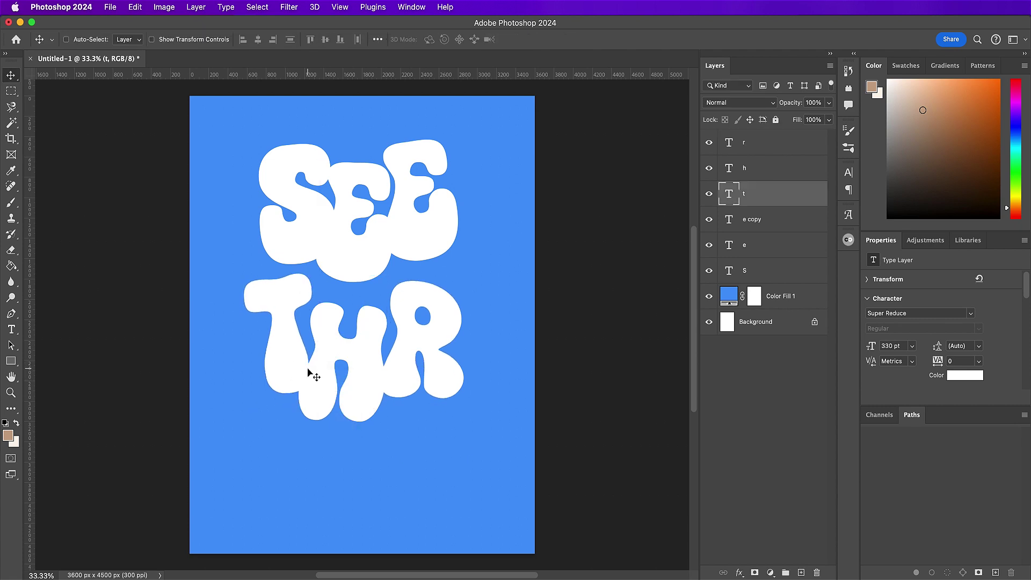
Duplicate the r, place the copy below the t to start a third row, and change its text to "o"
click(769, 144)
key(super+j)
drag(432, 343, 272, 475)
key(t)
double_click(272, 476)
text(o)
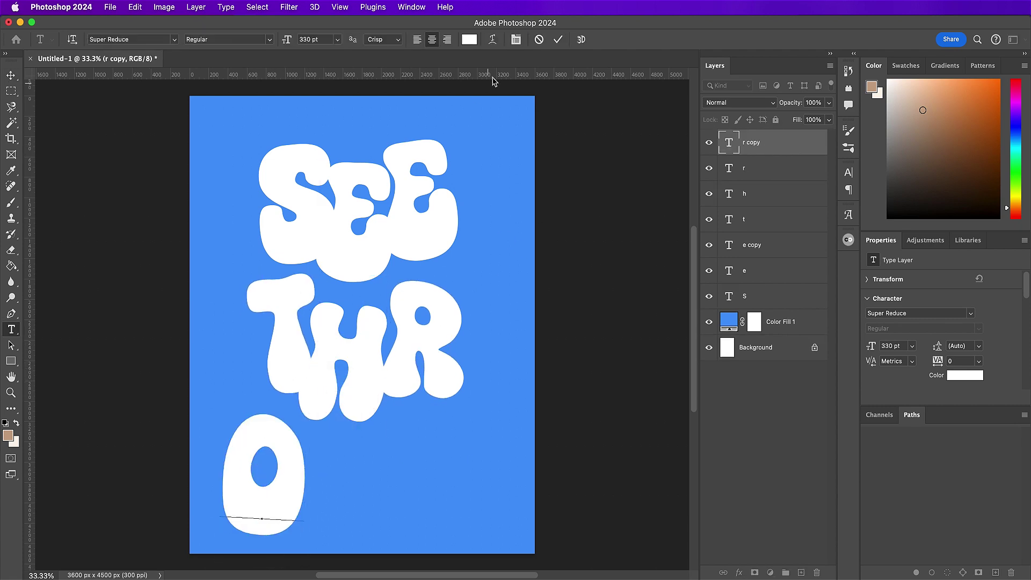
click(557, 39)
key(v)
Rotate the o clockwise and position it near the canvas's left edge
key(super+t)
drag(374, 397, 373, 421)
drag(236, 493, 306, 493)
key(Return)
Duplicate the o to its right, change the copy's text to "u", and fit it against the o slightly lower
key(super+j)
key(t)
double_click(306, 494)
text(u)
click(560, 40)
key(v)
key(super+t)
drag(350, 460, 423, 467)
key(Return)
Duplicate the u to its right, change the copy's text to "g", and rotate it counterclockwise to fit beside the u
key(super+j)
key(t)
double_click(424, 463)
text(g)
click(558, 39)
key(v)
key(super+t)
drag(455, 398, 438, 388)
drag(398, 469, 465, 456)
key(Return)
Duplicate the g to its right, change the copy's text to "h", and rotate it clockwise to complete the third row
key(super+j)
key(t)
double_click(466, 456)
text(h)
click(557, 39)
key(v)
key(super+t)
drag(462, 358, 489, 360)
drag(464, 424, 465, 445)
key(Return)
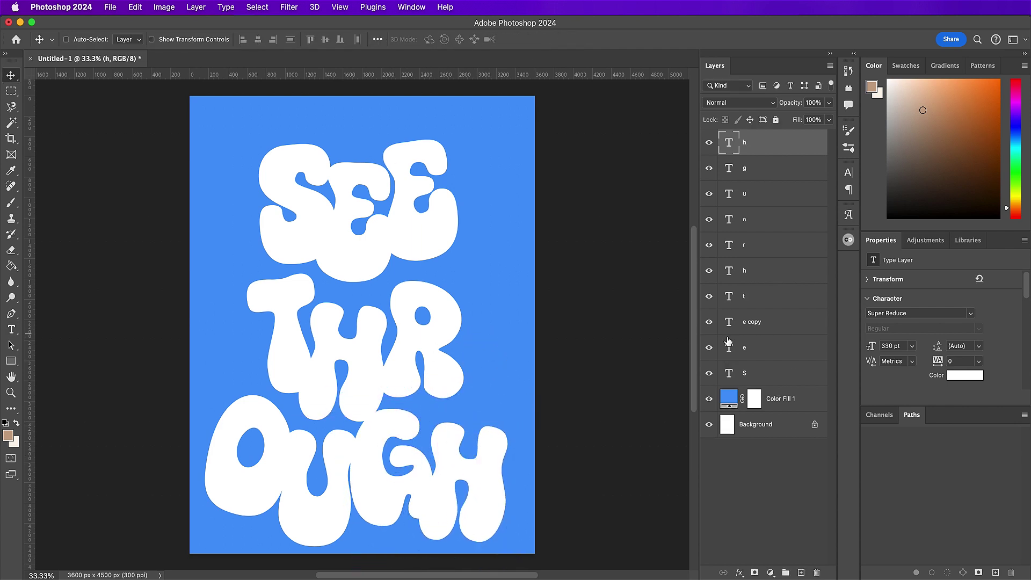
Move the three letters of SEE together straight up towards the canvas's top edge
click(773, 373)
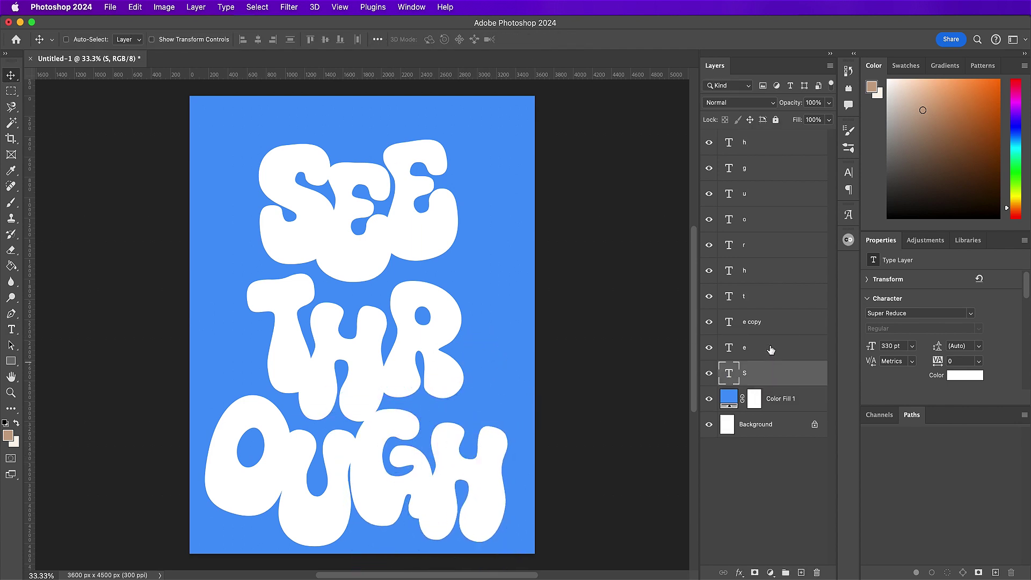
shift+click(767, 325)
drag(455, 268, 454, 241)
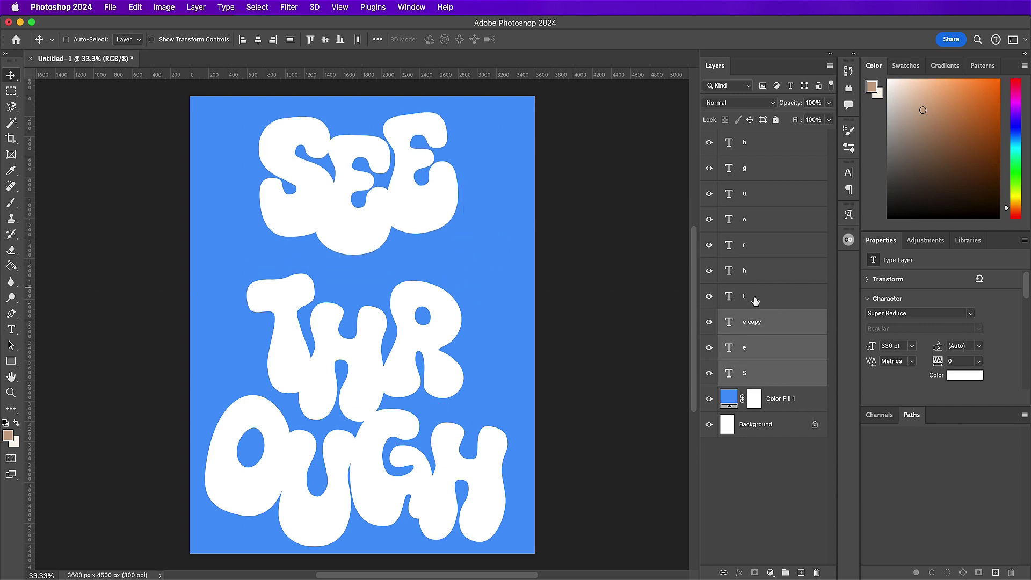
Move all the letters of the THR and OUGH rows up together, closer to SEE
click(755, 301)
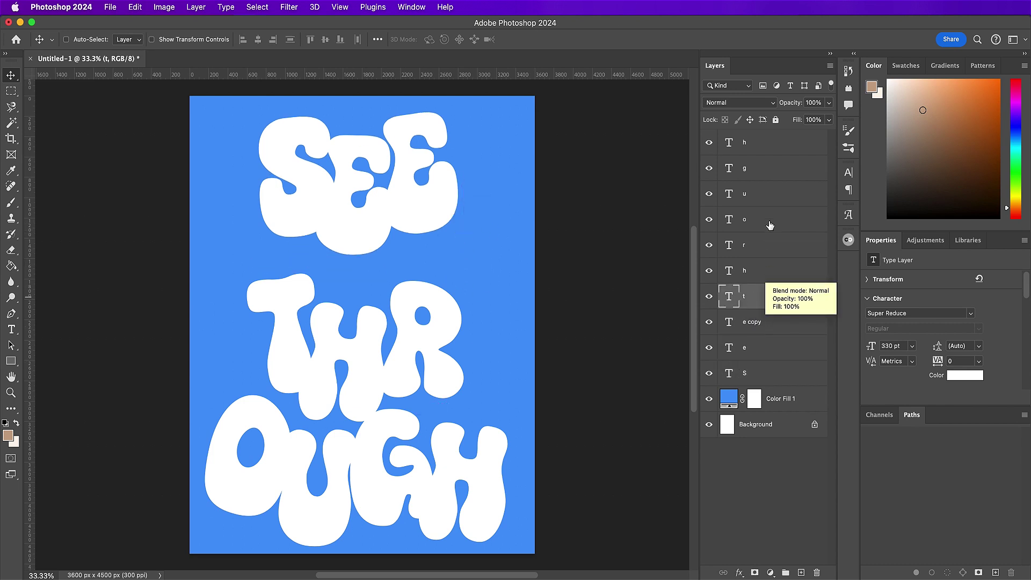
shift+click(758, 153)
drag(490, 410, 496, 385)
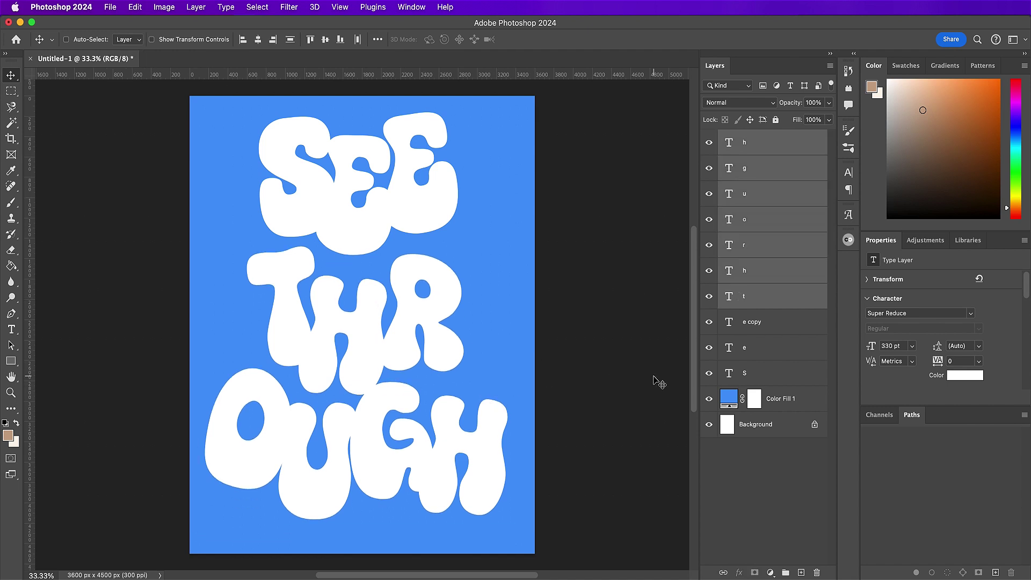
Select all ten letter layers and nudge the whole lettering down slightly to centre it on the canvas
click(769, 153)
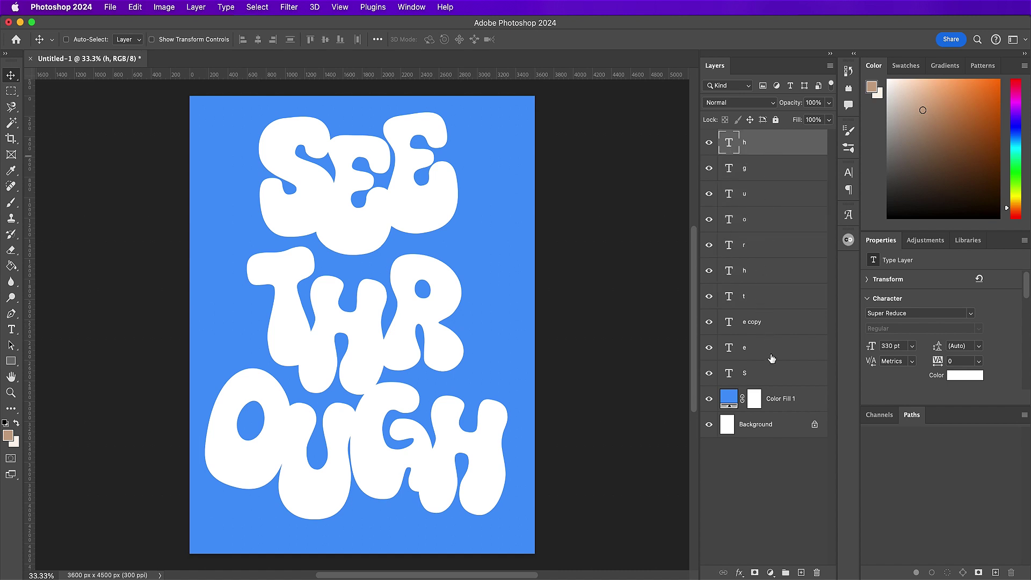
shift+click(771, 374)
key(shift+Down)
key(shift+Down)
key(shift+Down)
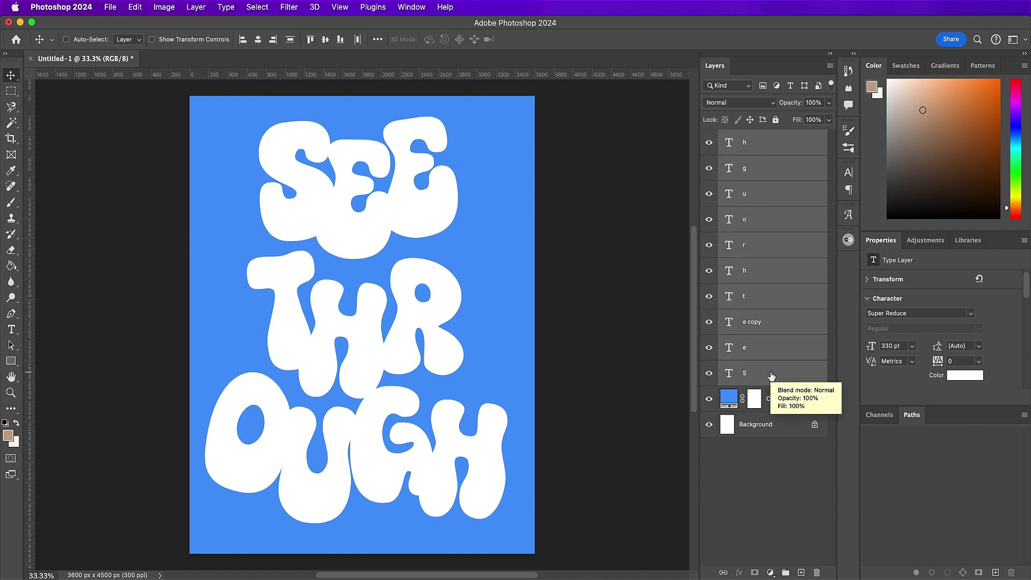
Convert the selected letter layers into a single smart object and rename it "See Through"
right_click(771, 378)
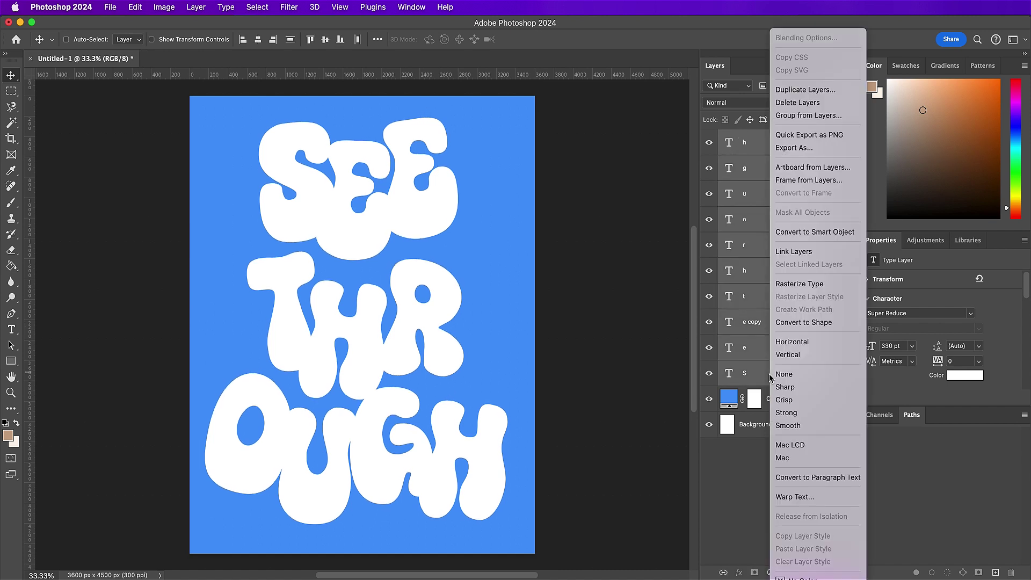
click(792, 236)
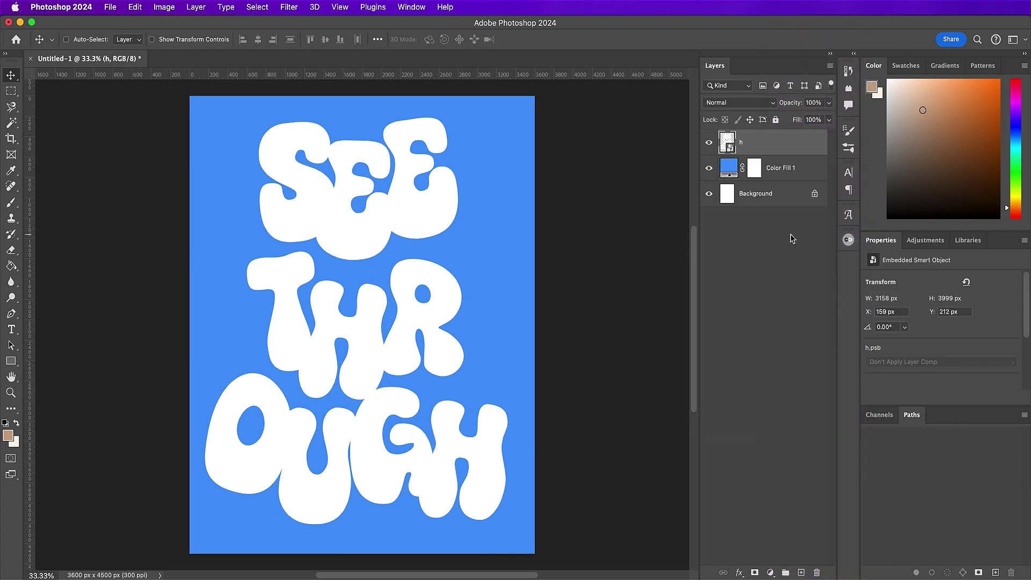
double_click(742, 143)
text(See Through)
key(Return)
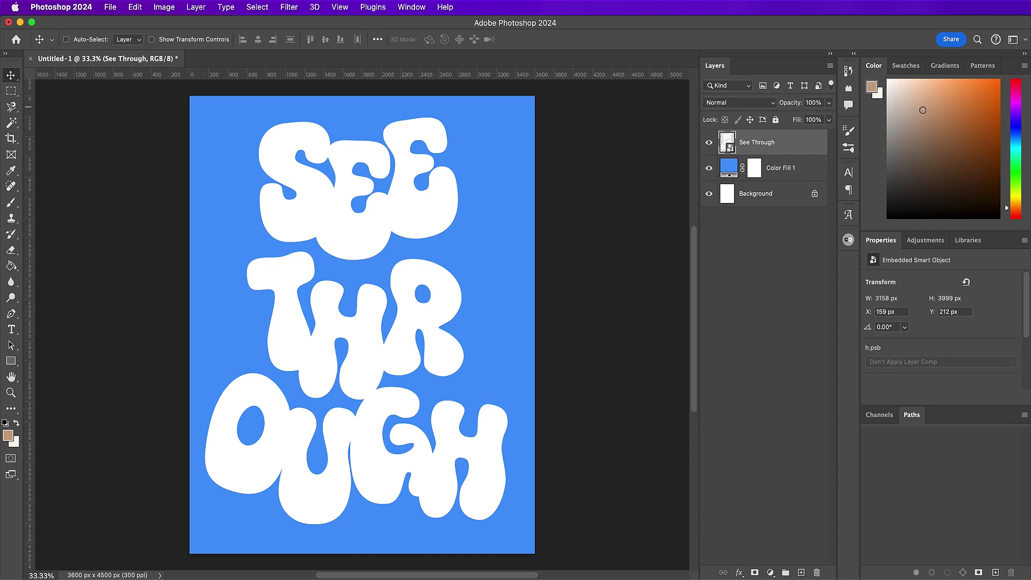
Set the See Through layer's fill to 0%
click(829, 119)
drag(830, 135, 774, 134)
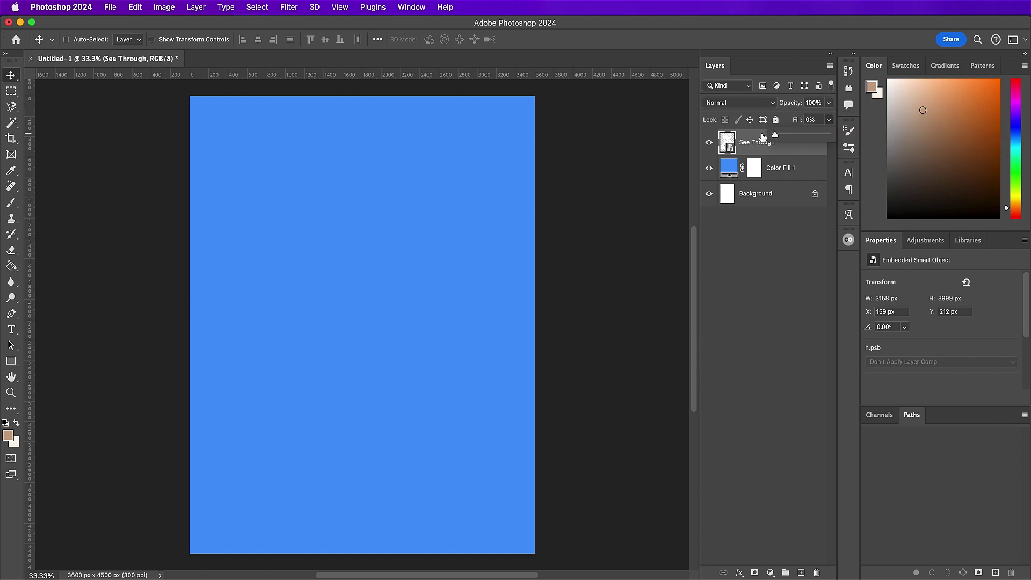
click(787, 153)
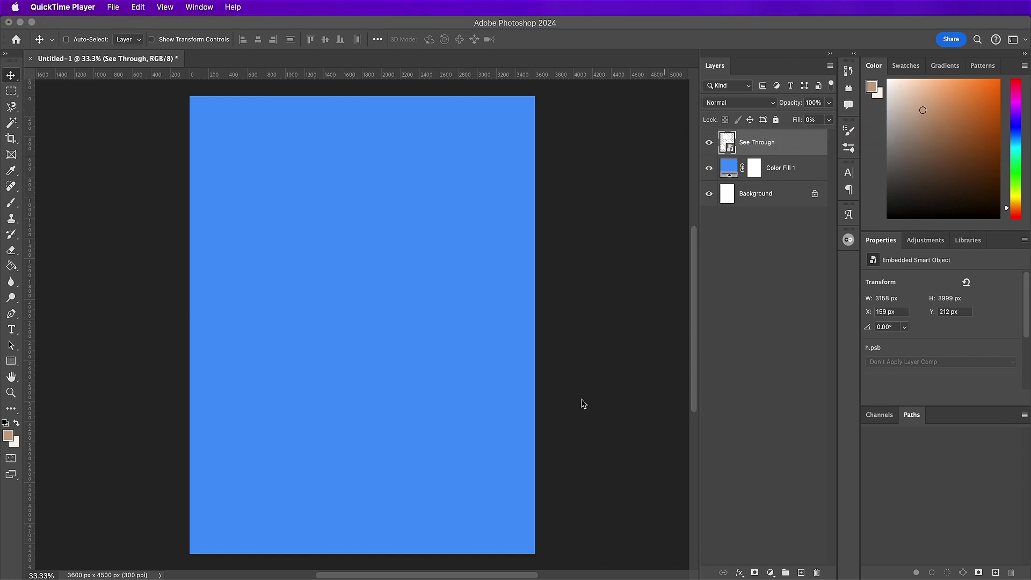
click(747, 290)
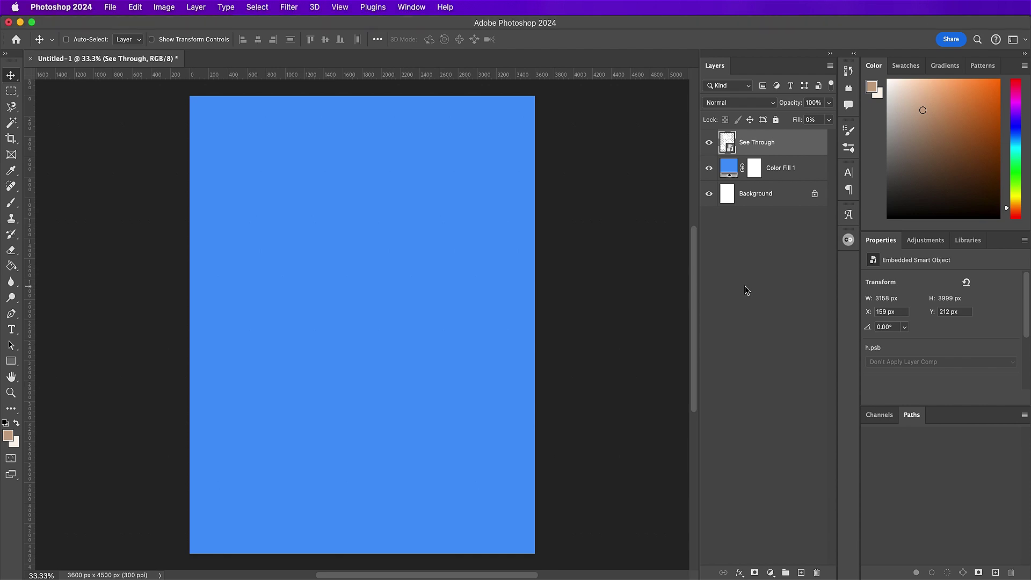
Add a Bevel & Emboss effect to the See Through layer with depth 1000%, size 86 px and soften 16 px
double_click(799, 146)
drag(299, 81, 739, 194)
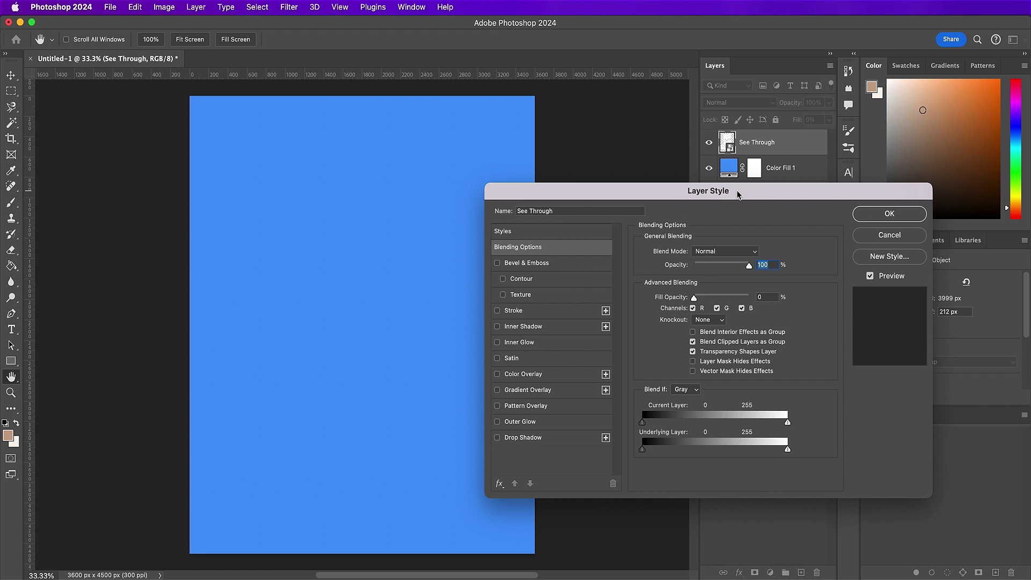
click(519, 265)
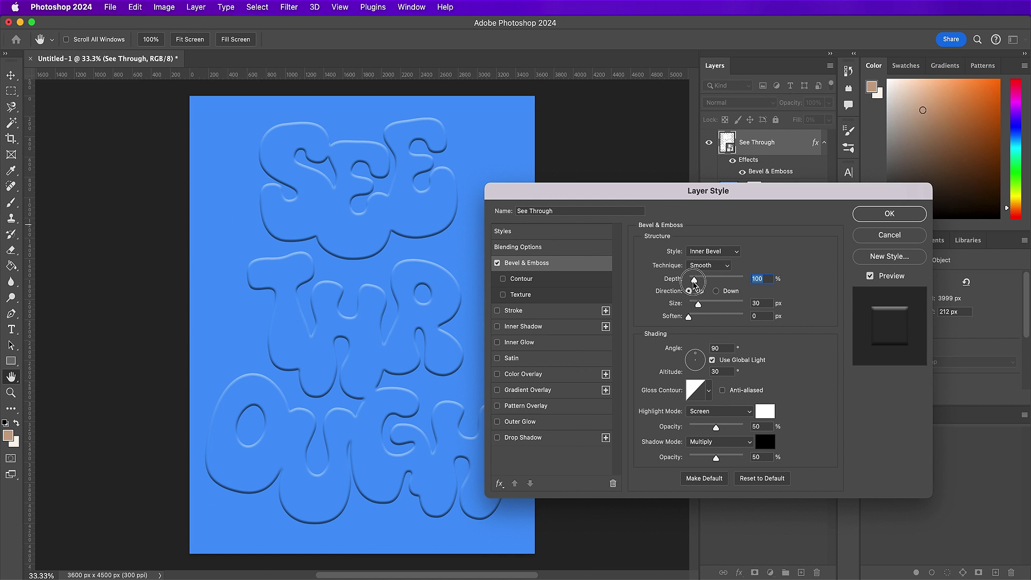
drag(694, 279, 785, 288)
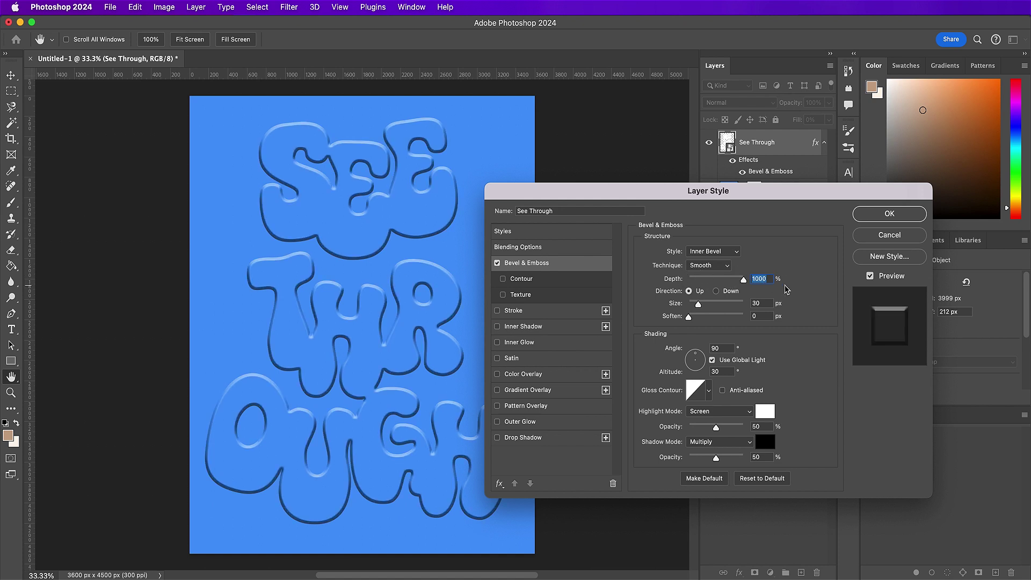
double_click(758, 303)
text(8)
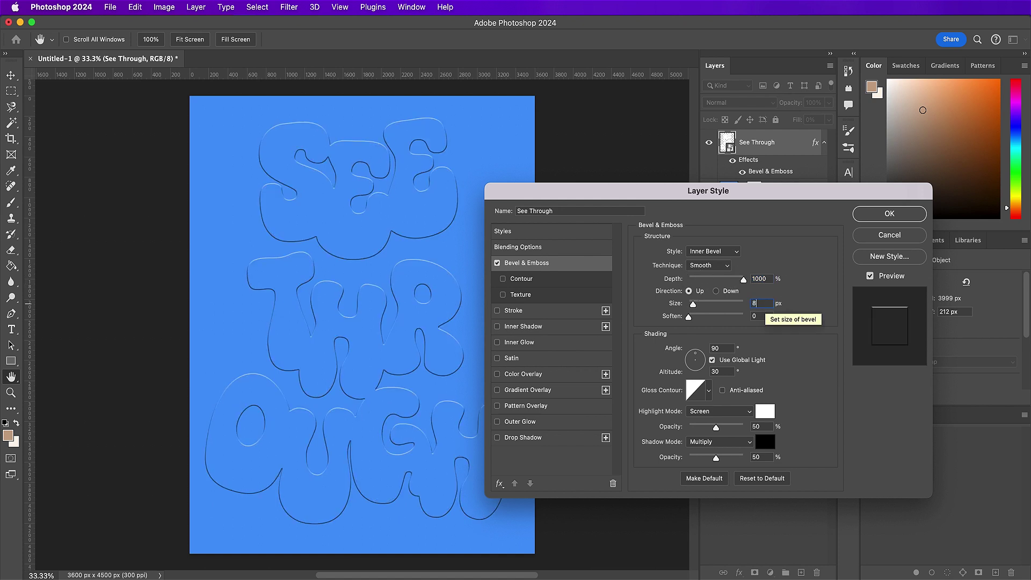
text(6)
click(764, 317)
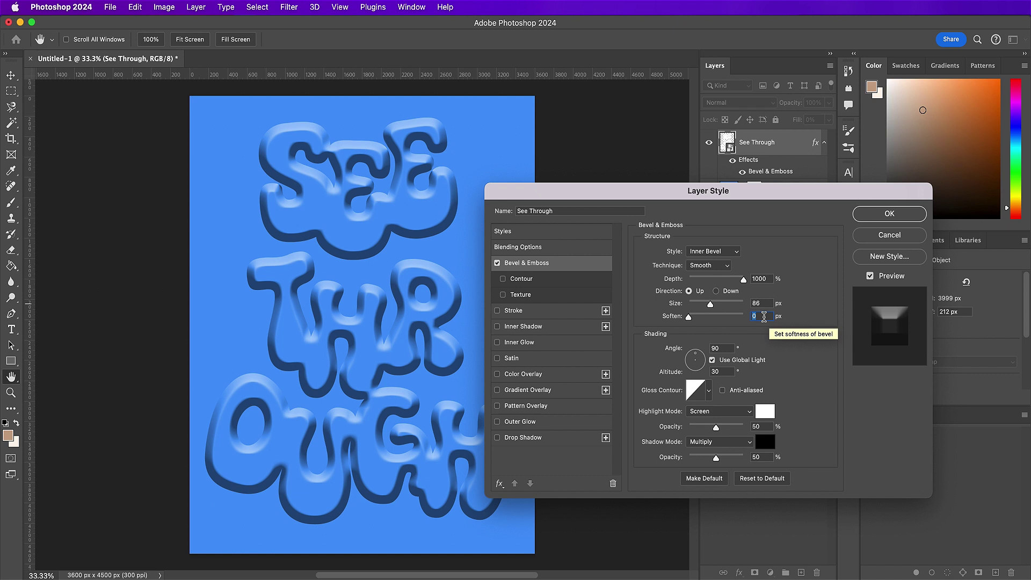
text(16)
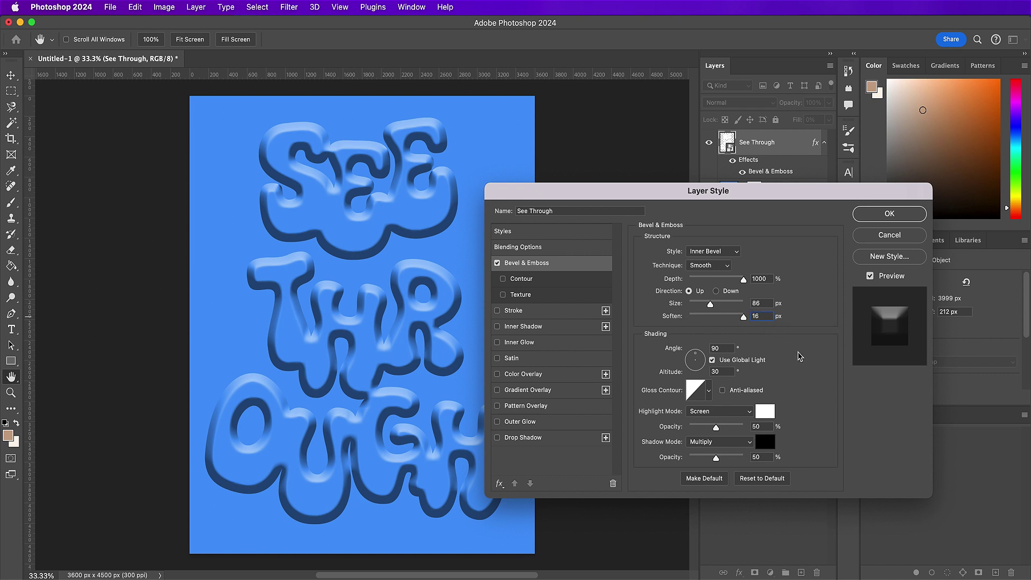
Choose the Ring preset as the bevel's gloss contour
click(709, 391)
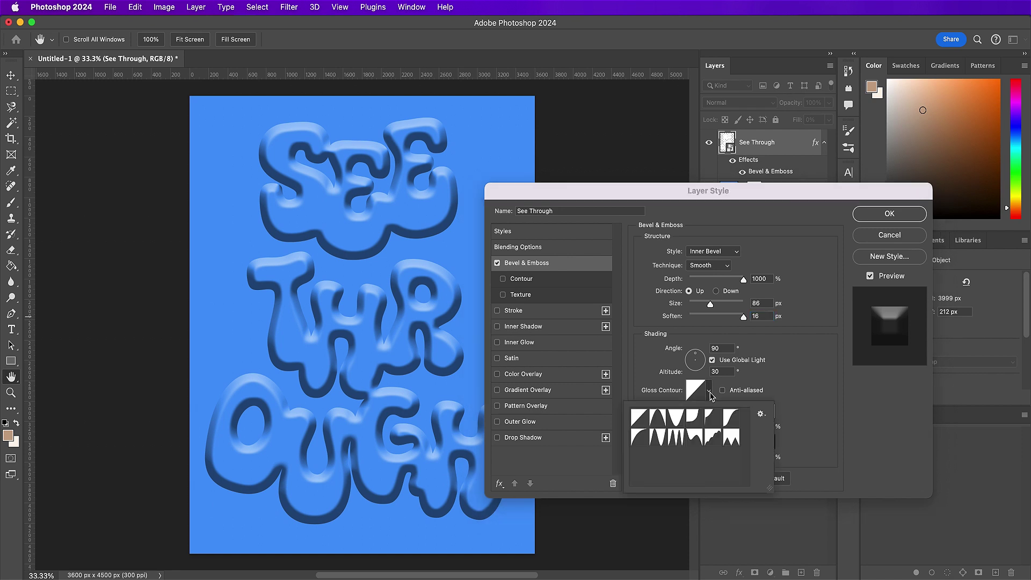
click(657, 437)
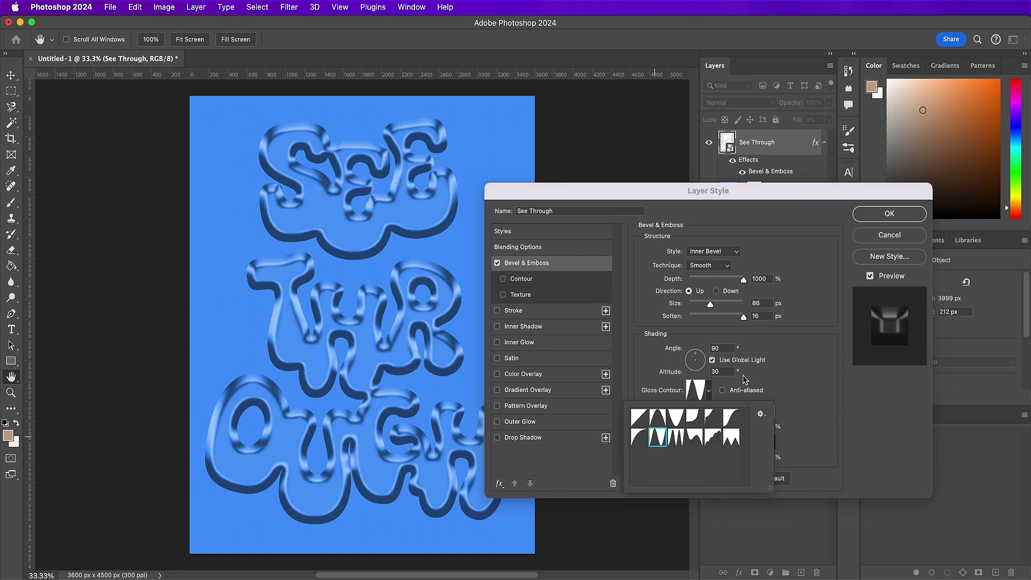
click(788, 379)
Set the bevel highlight to Hard Light at 100% opacity, keeping its colour white (ffffff)
click(724, 416)
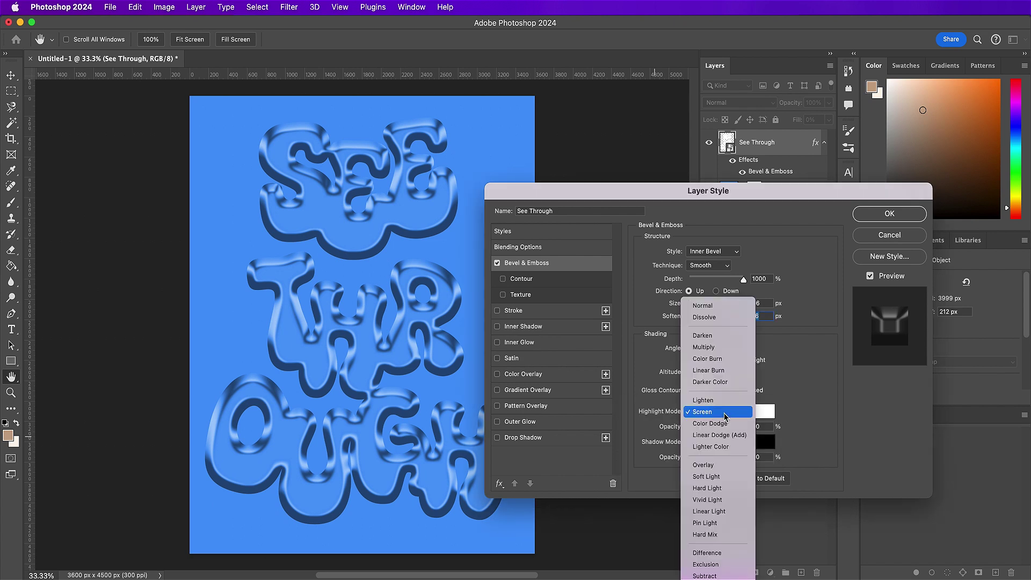
click(708, 488)
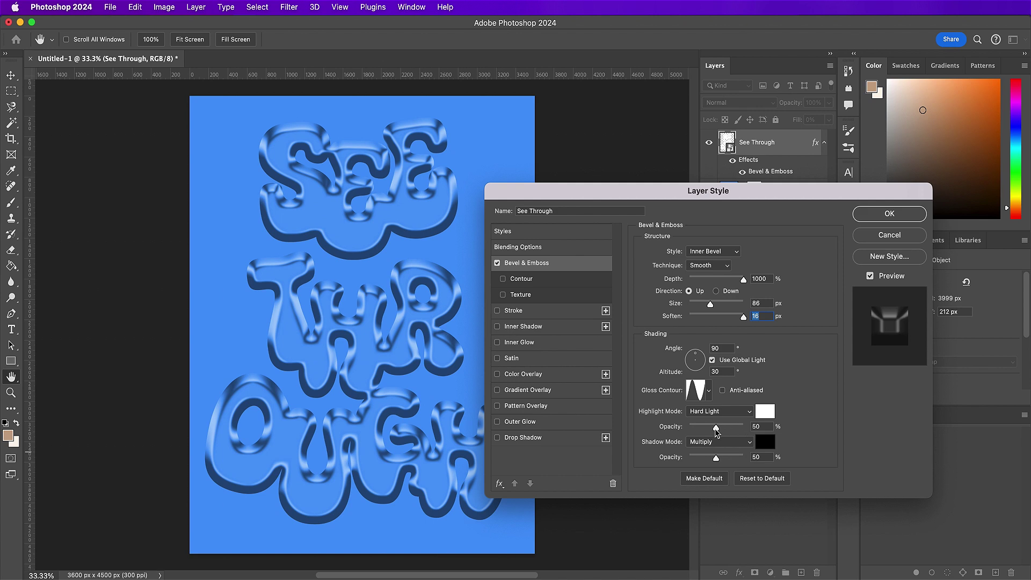
drag(715, 427, 743, 427)
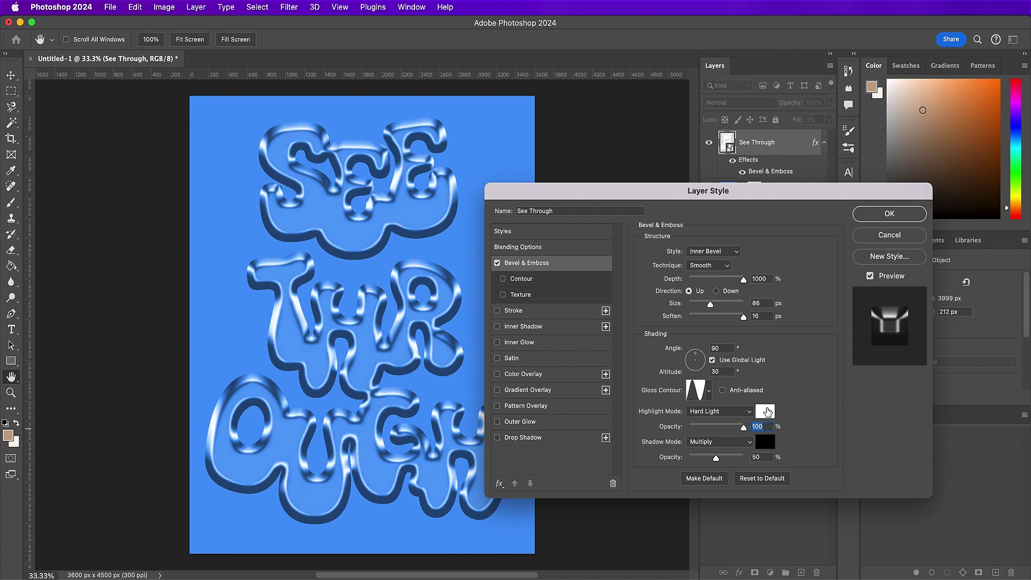
click(767, 411)
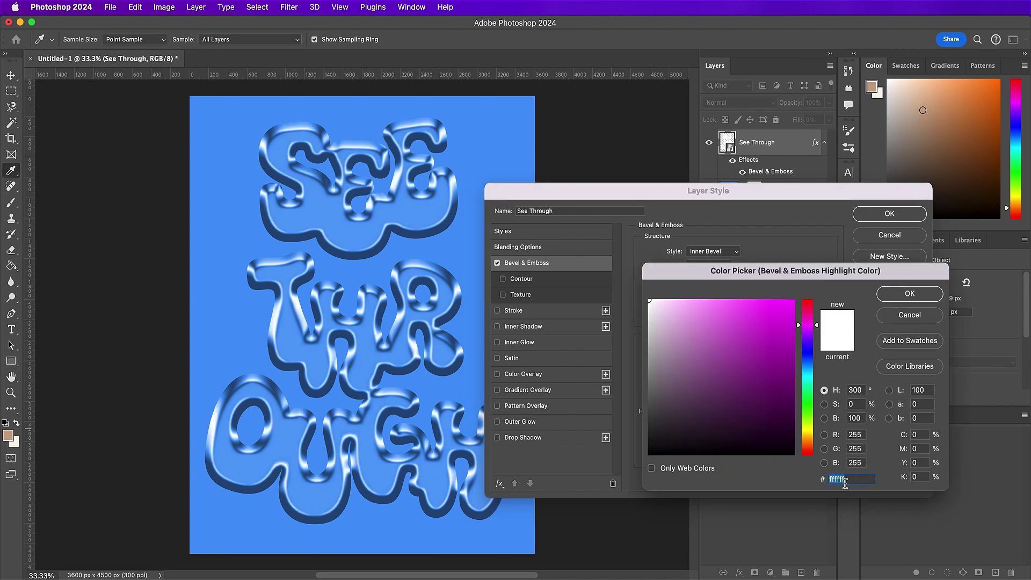
click(894, 295)
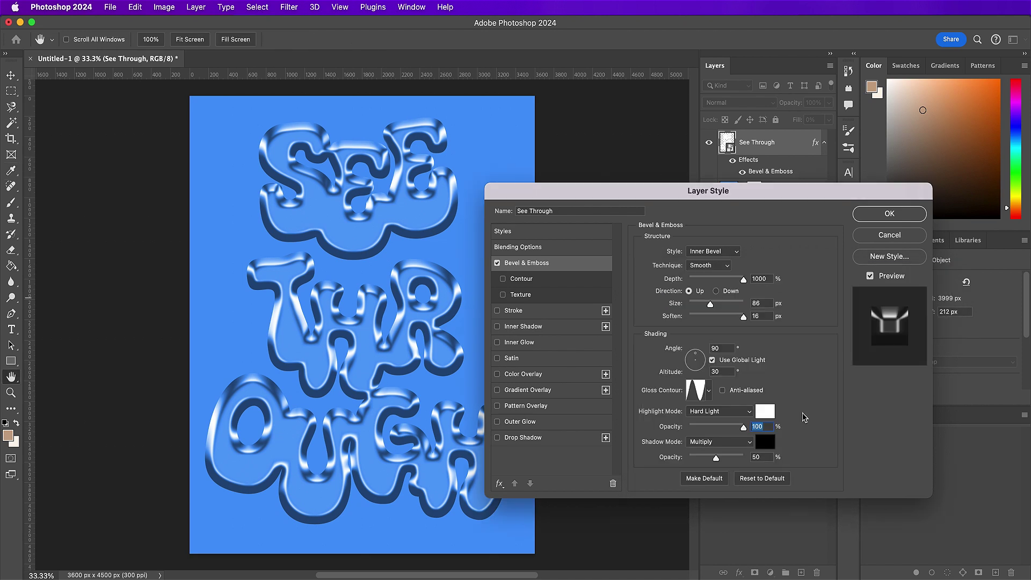
Set the bevel shadow to Lighter Color mode with colour 5f5f5f and 61% opacity
click(742, 443)
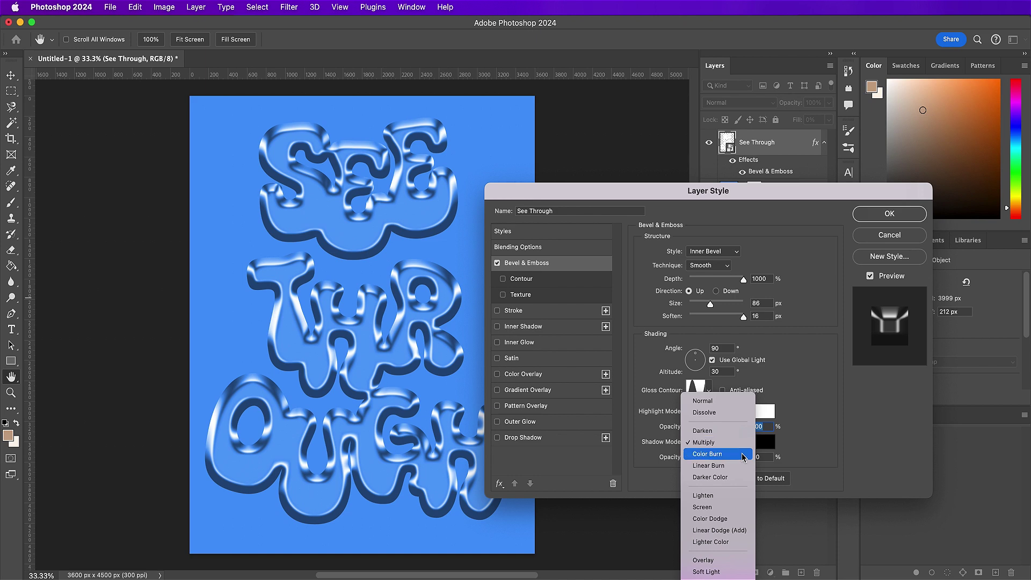
click(733, 543)
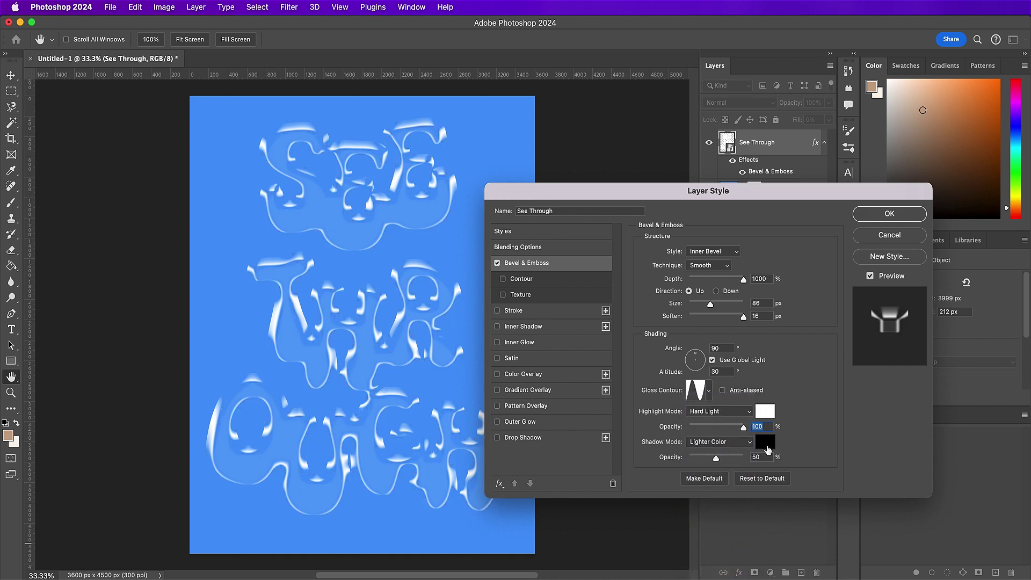
click(766, 442)
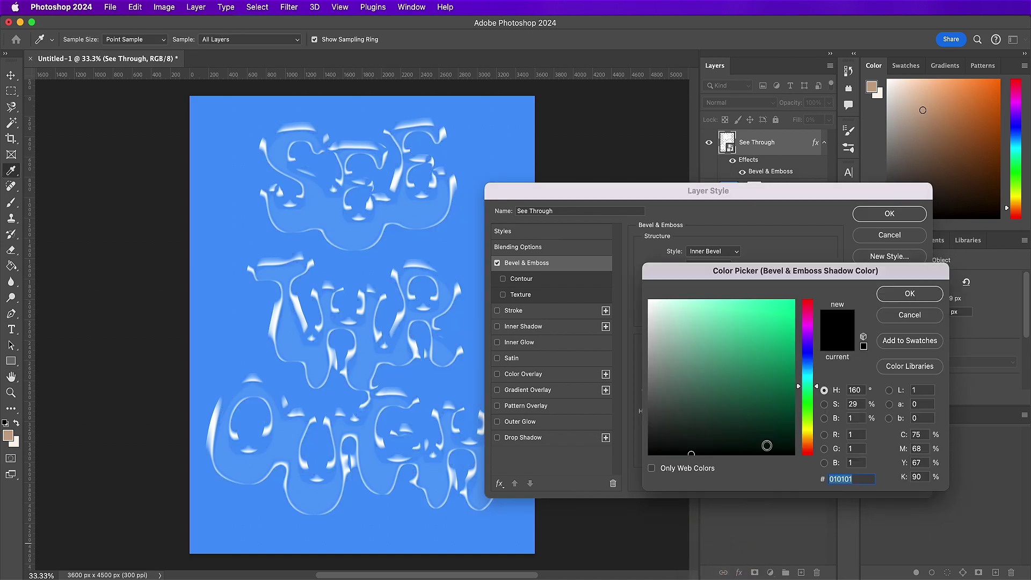
text(5f5f5f)
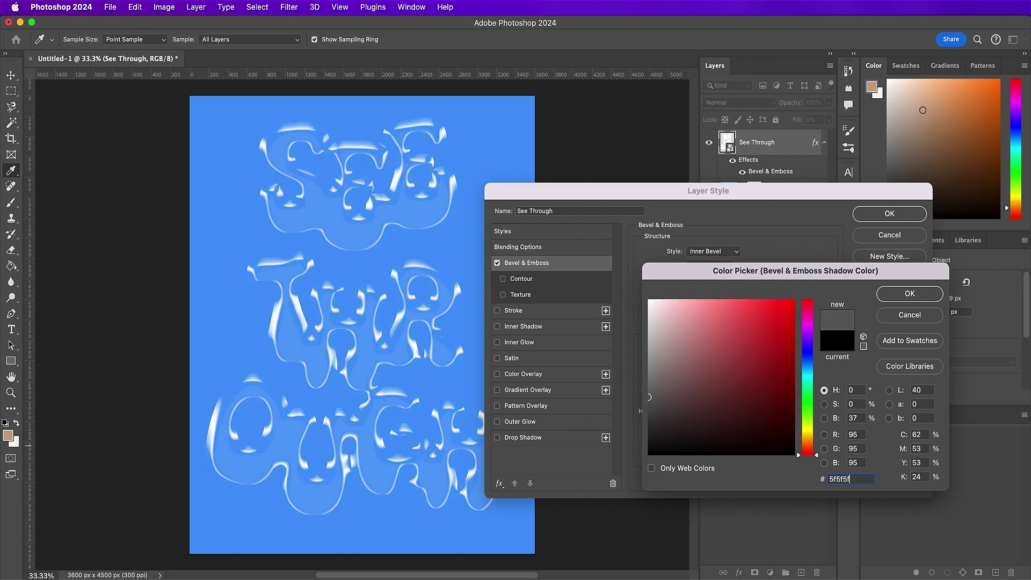
key(Return)
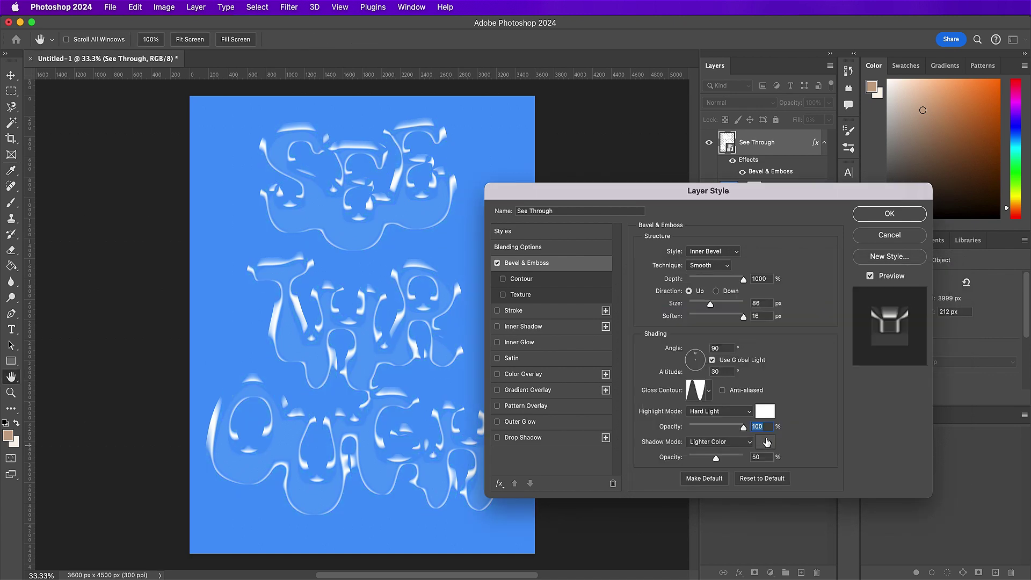
double_click(769, 456)
text(61)
click(804, 431)
Enable the bevel's Contour option and choose the Rounded Steps contour preset
click(557, 279)
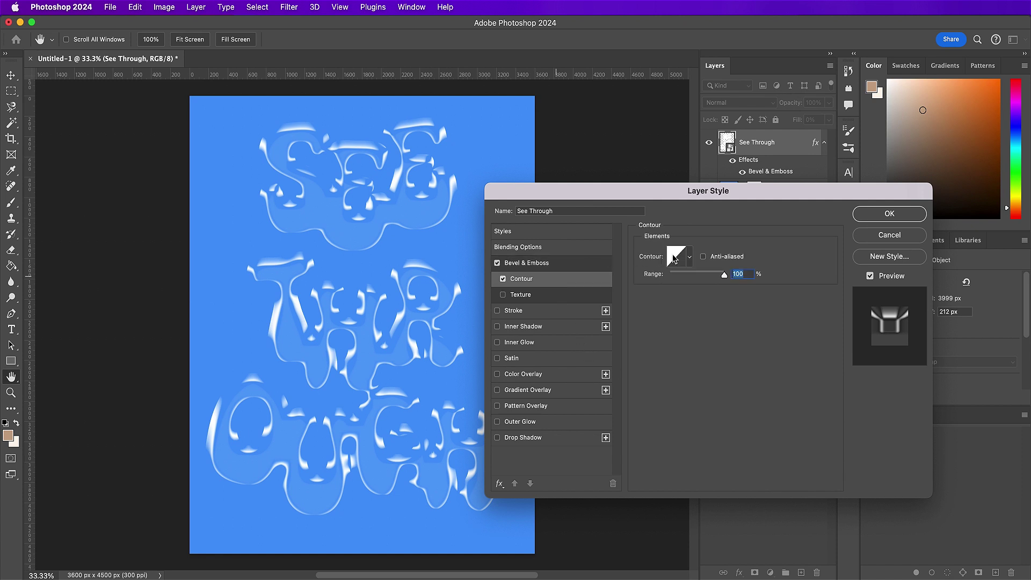
click(689, 257)
click(691, 304)
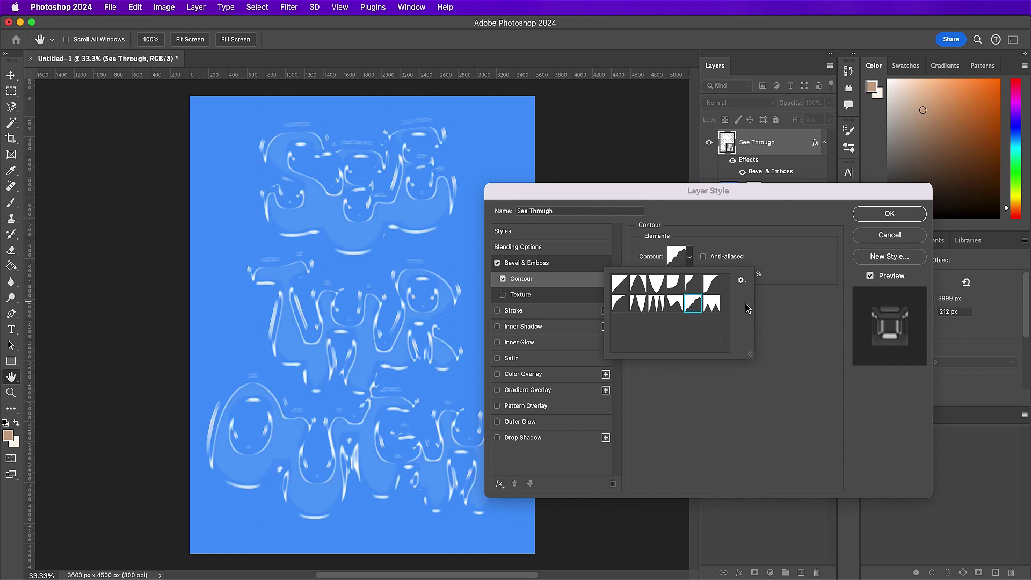
click(776, 317)
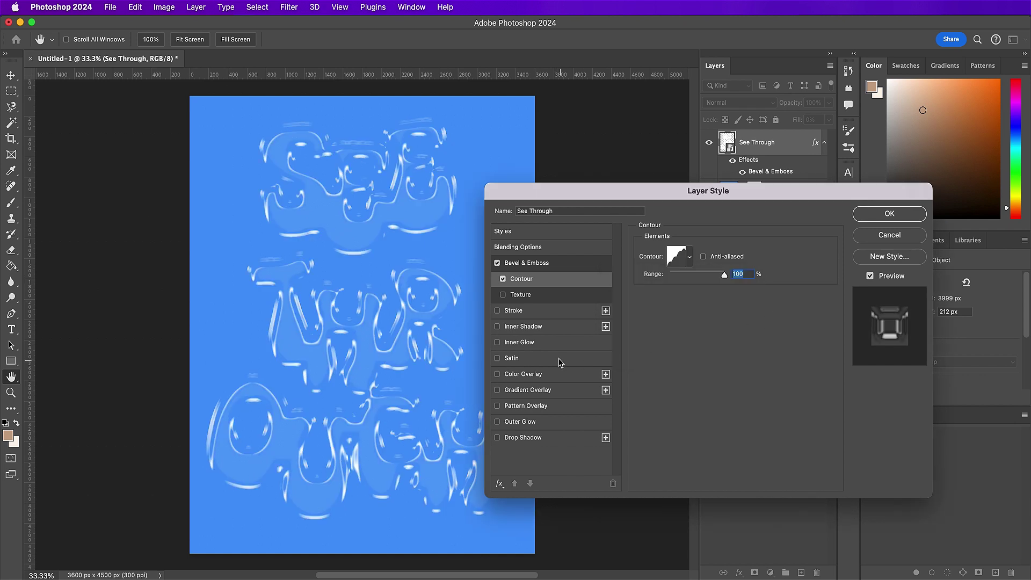
Add an Inner Shadow to the lettering with Normal blend mode, colour f5f5f4 and 90% opacity
click(557, 327)
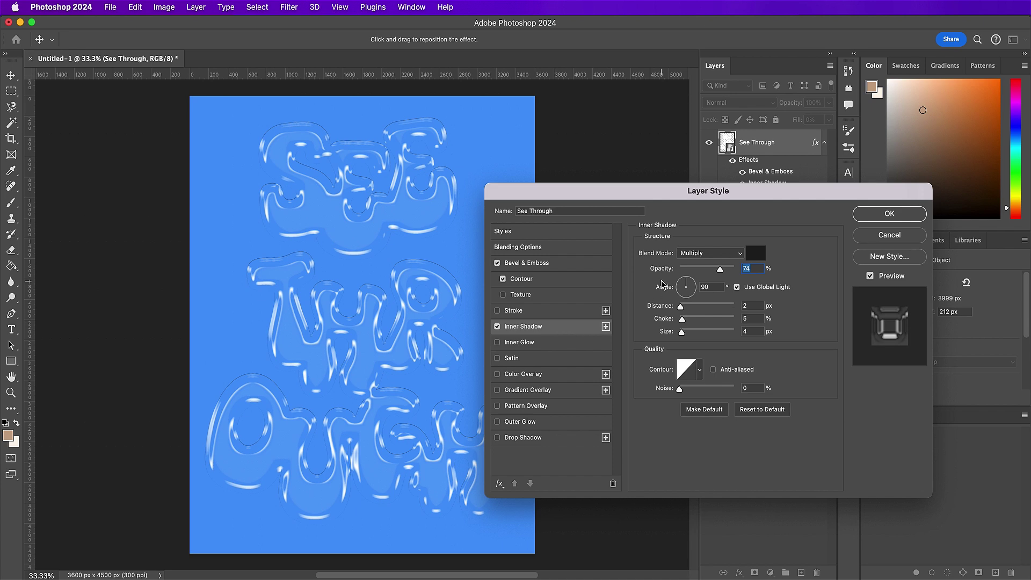
click(717, 253)
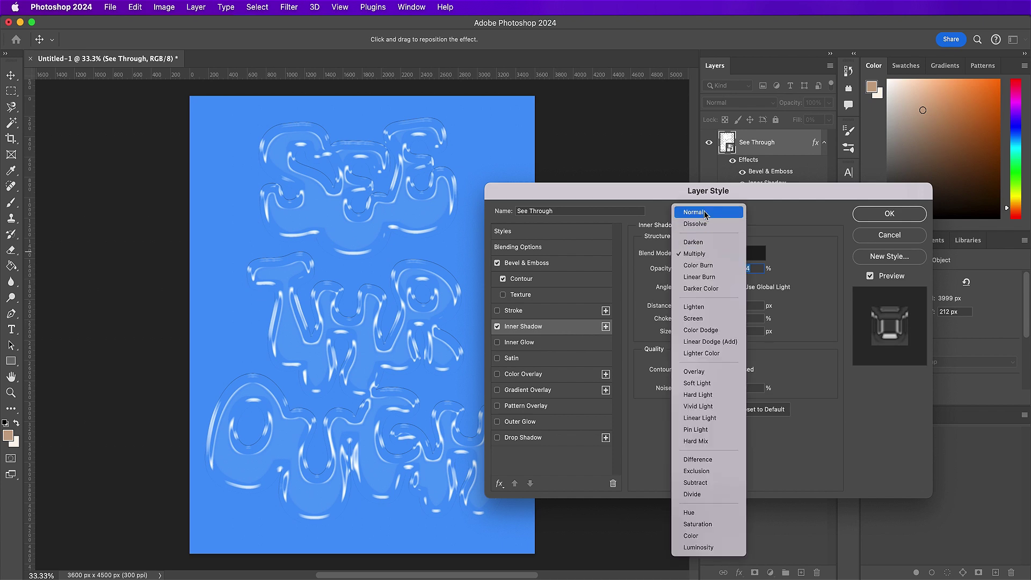
click(705, 214)
click(757, 253)
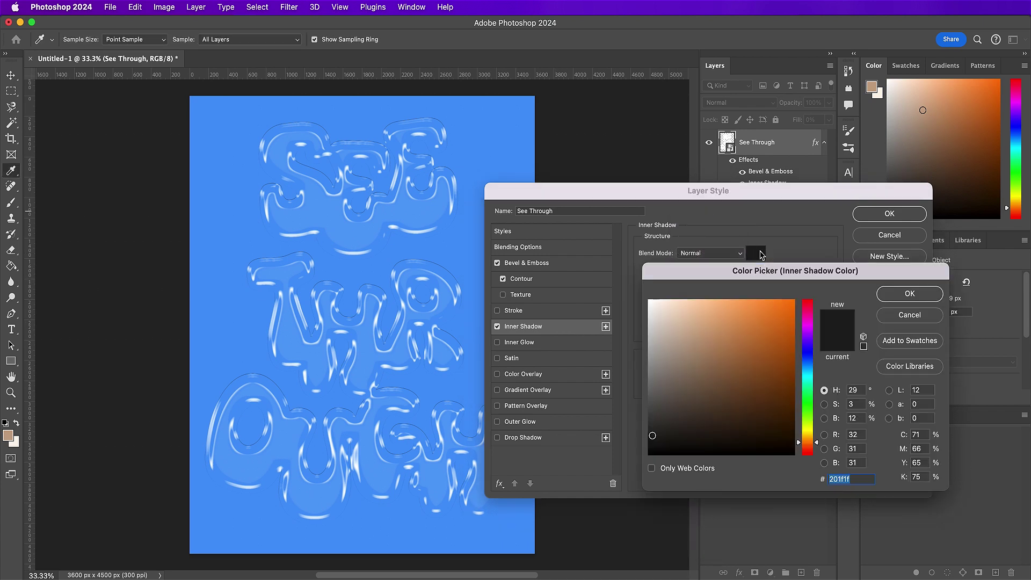
text(f5)
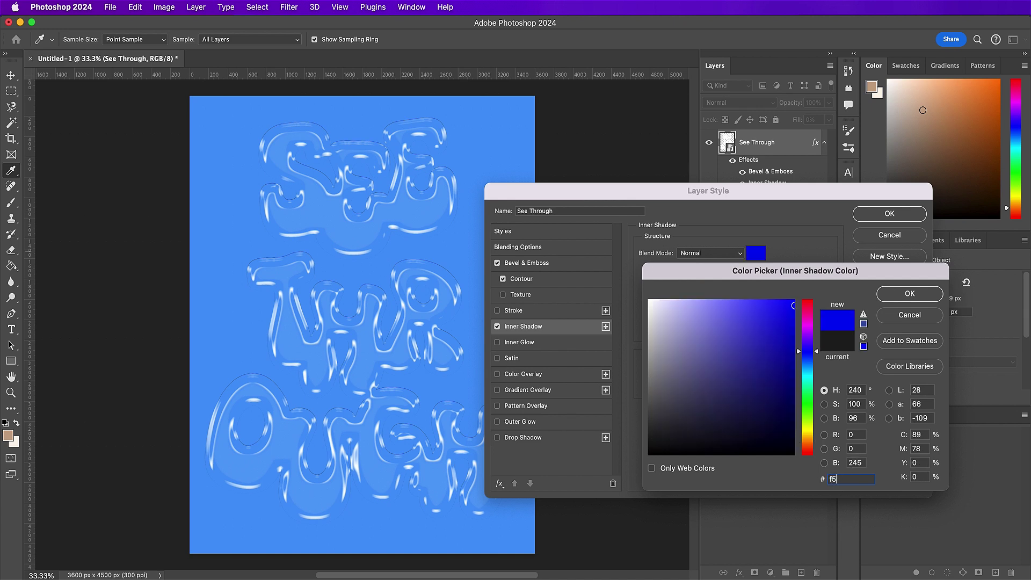
text(f5f5f4)
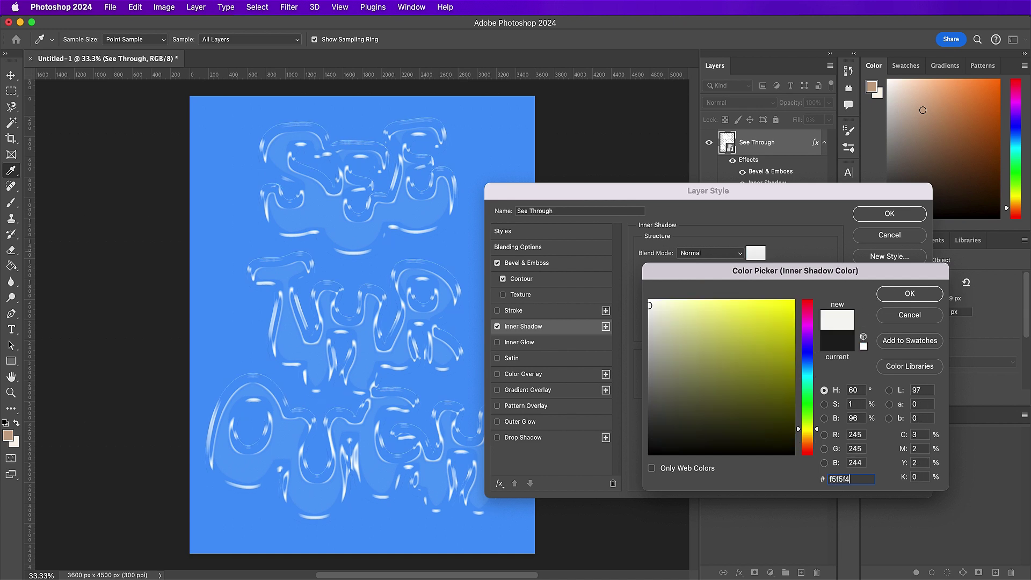
key(Return)
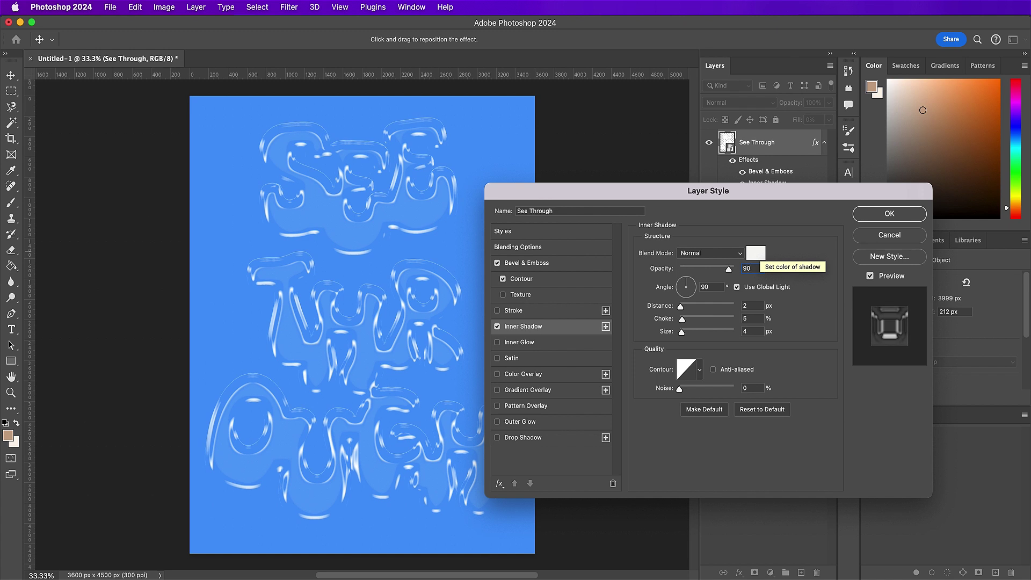
Set the Inner Shadow's distance to 74 px, size to 138 px and choke to 0%
double_click(746, 305)
text(7)
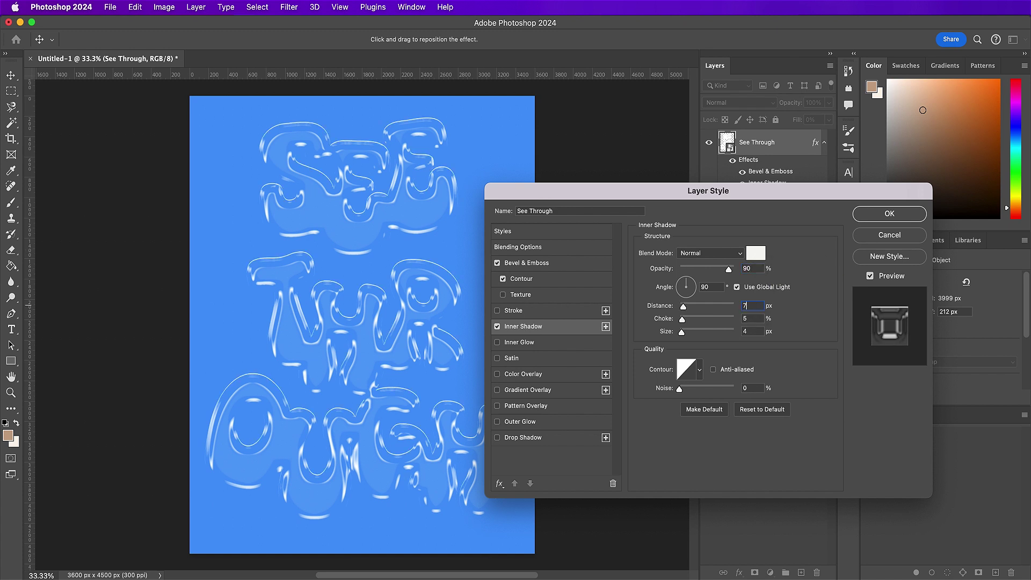
text(4)
double_click(746, 331)
text(13)
double_click(751, 318)
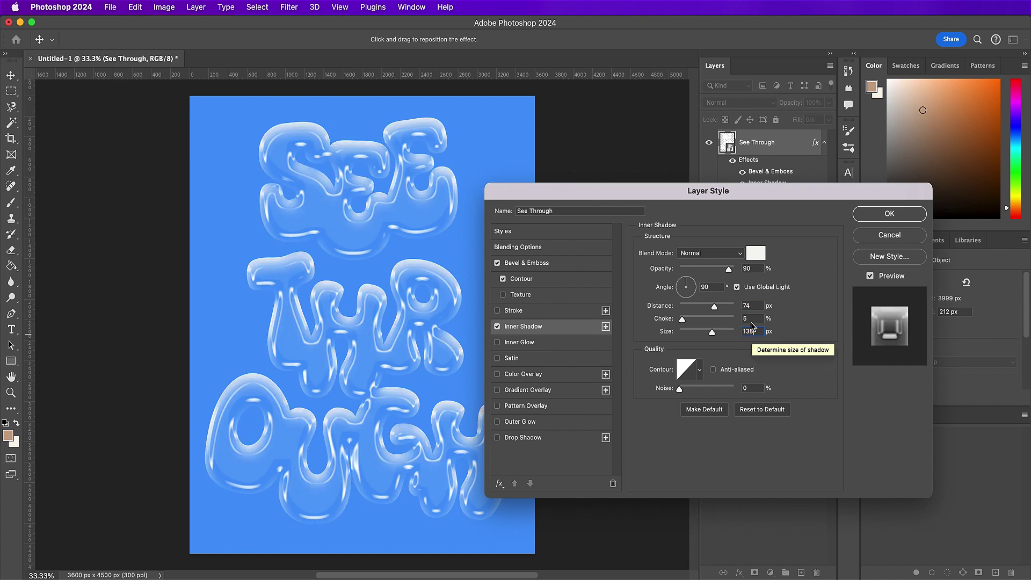
text(0)
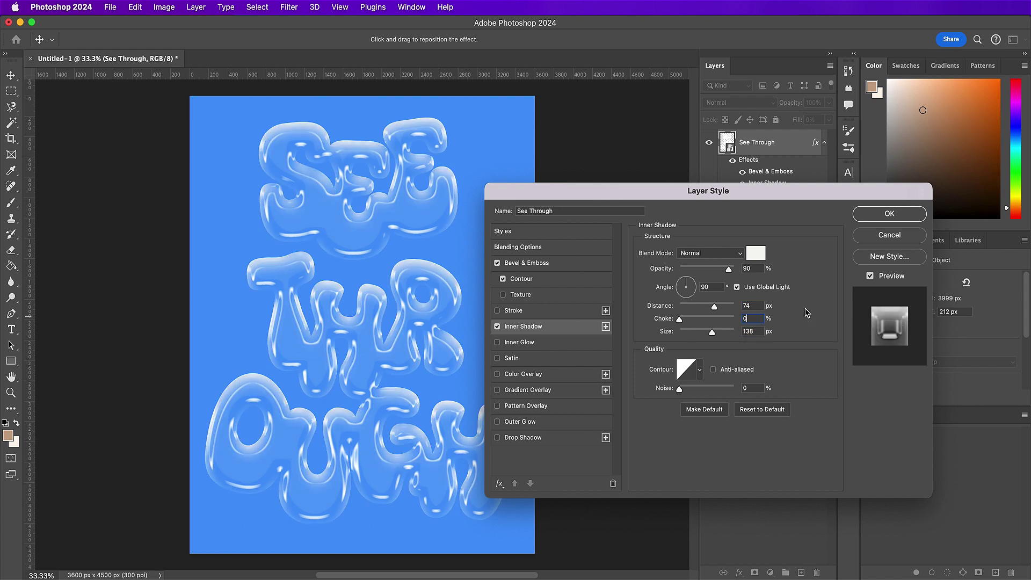
Apply the Ring contour preset to the Inner Shadow and set its noise to 24%
click(700, 369)
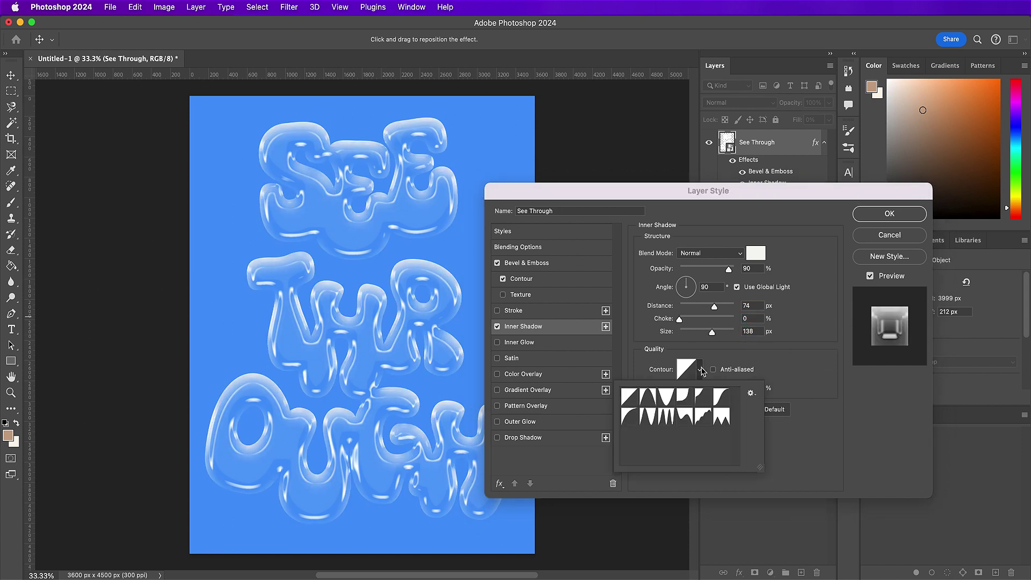
click(649, 415)
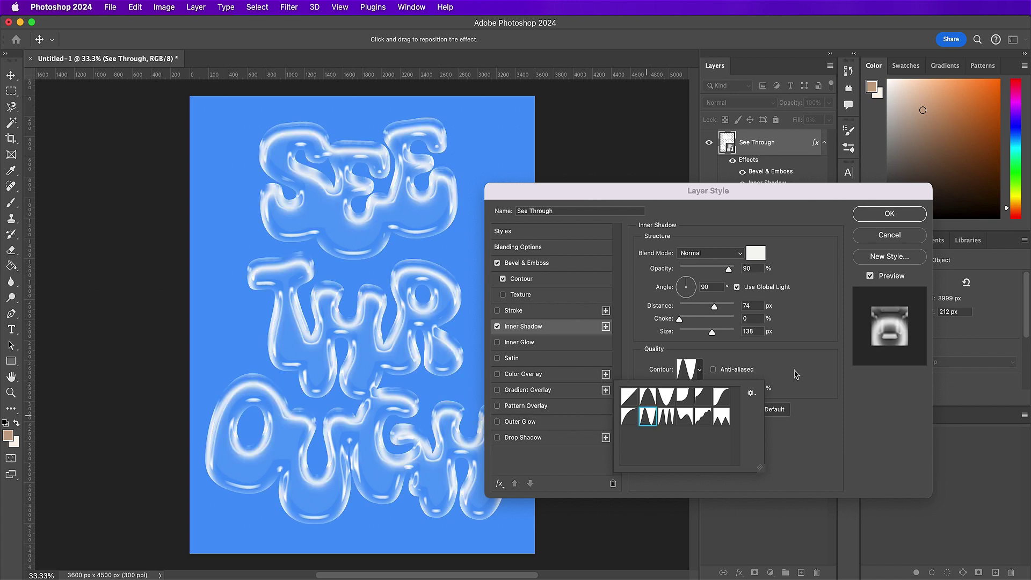
click(795, 373)
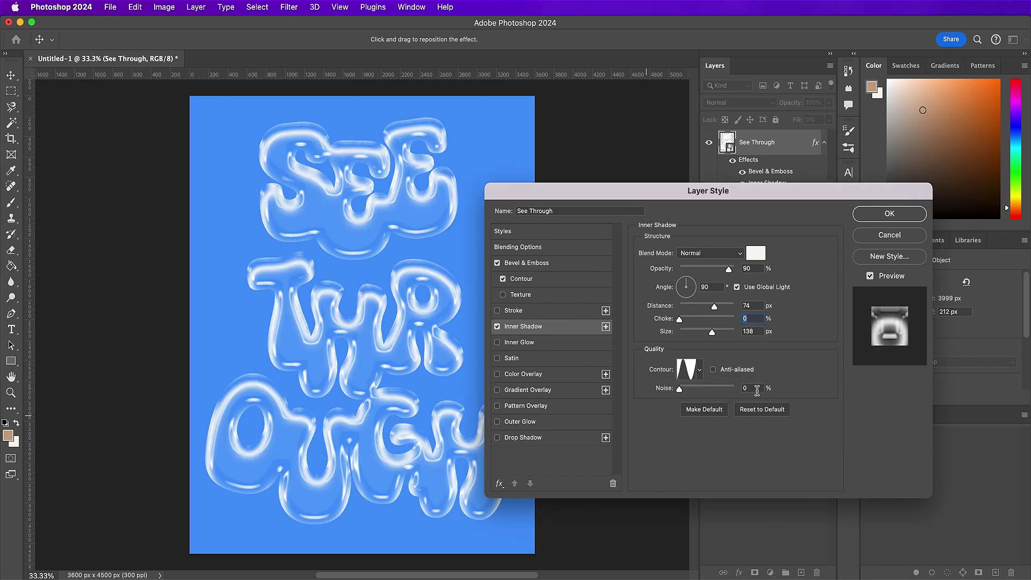
click(754, 387)
text(24)
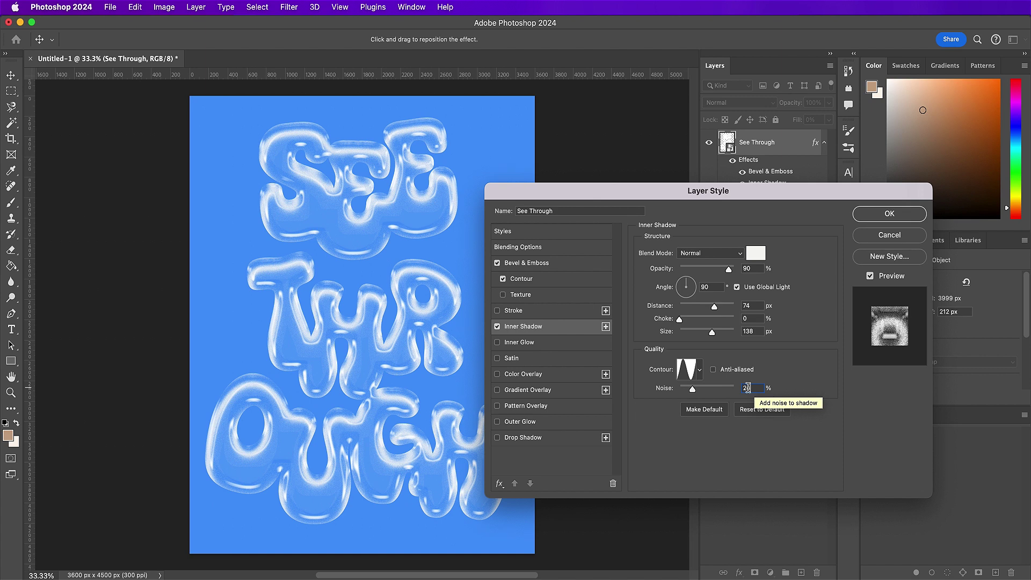
Add a second Inner Shadow below the first, keeping colour f5f5f4, and set its opacity to 43%
click(605, 328)
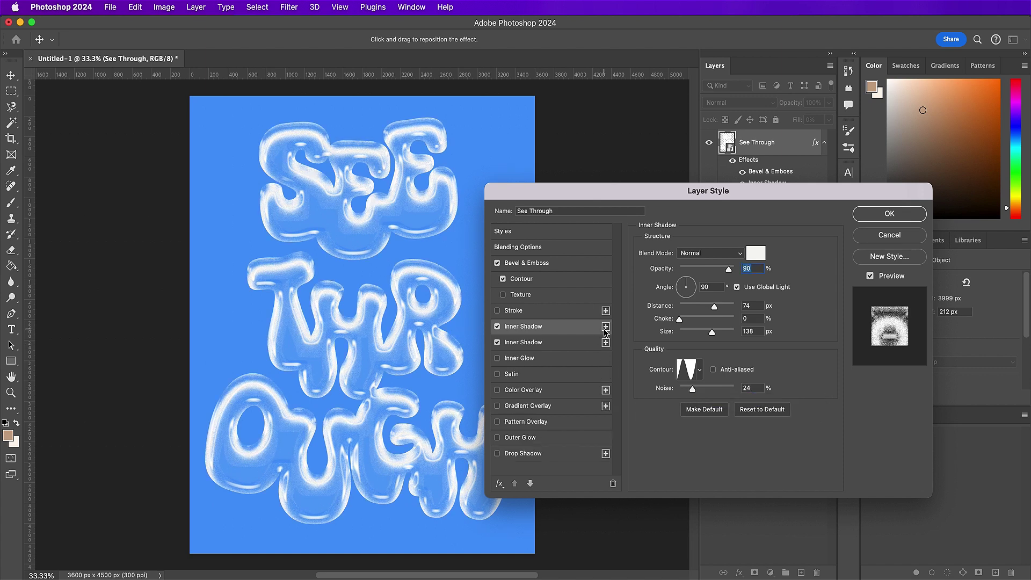
click(581, 346)
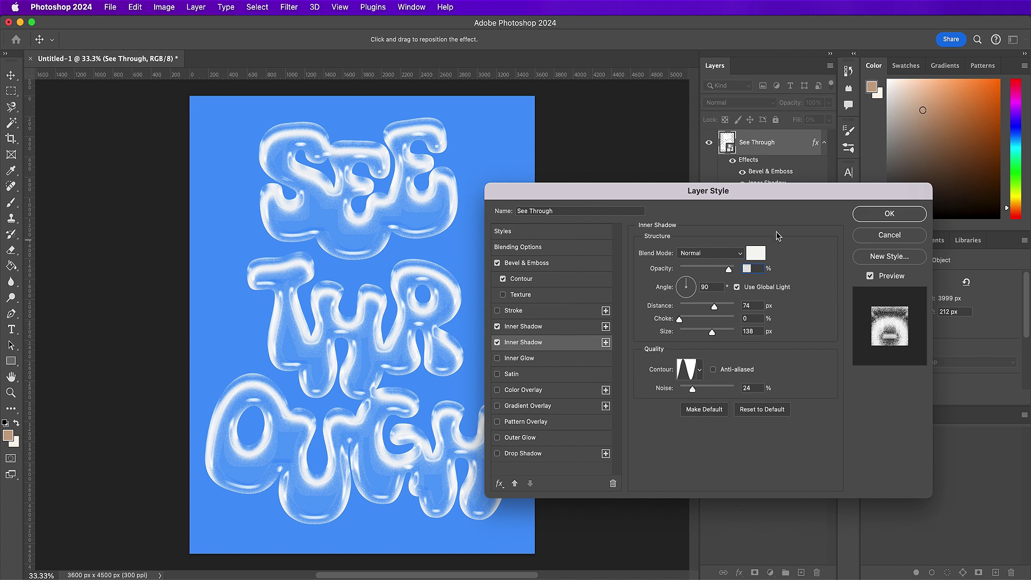
click(756, 252)
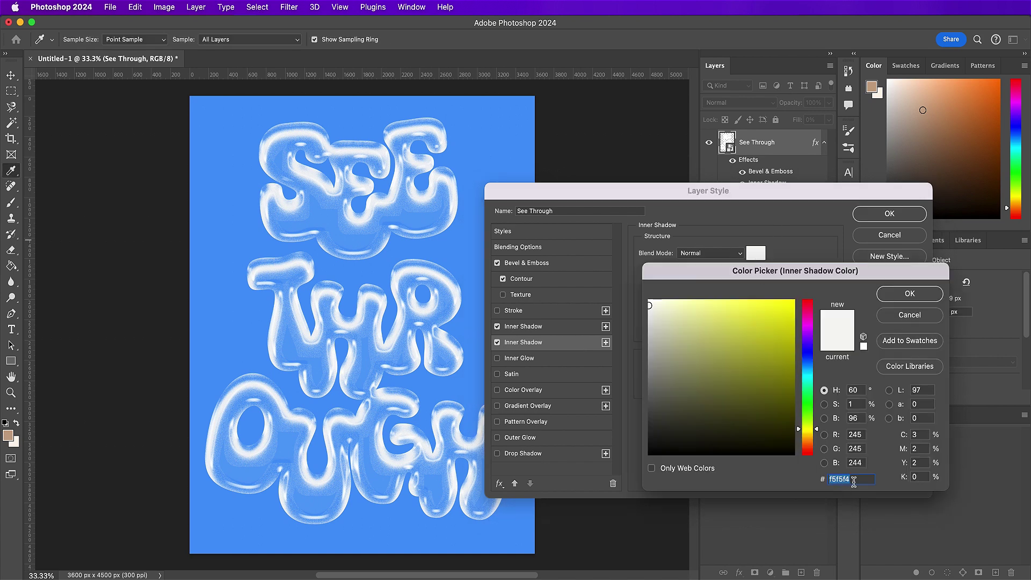
click(896, 295)
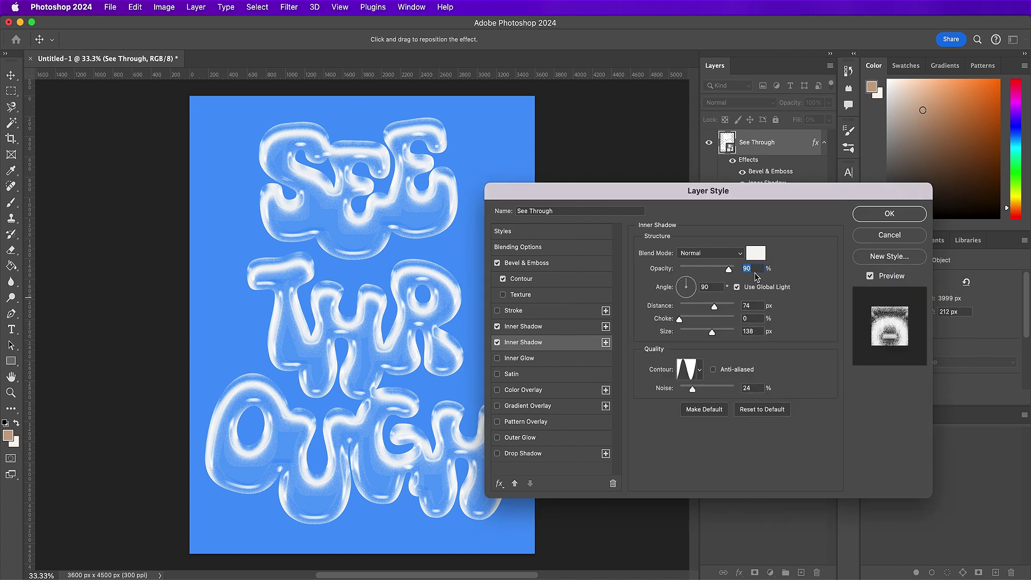
text(43)
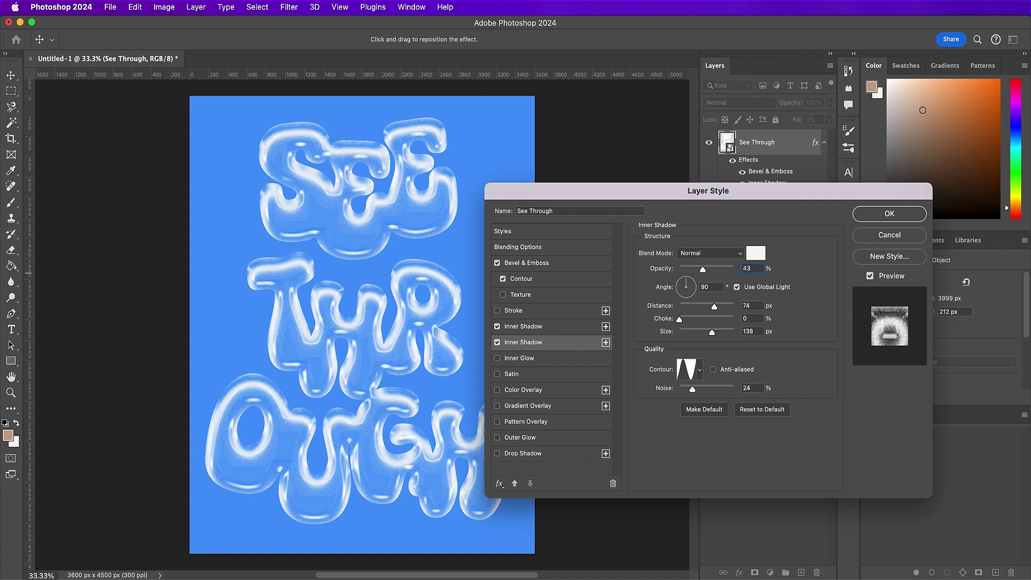
Turn off global light for the second Inner Shadow and set its angle to -82°, distance to 56 px and size to 250 px
click(737, 288)
click(717, 287)
text(-82)
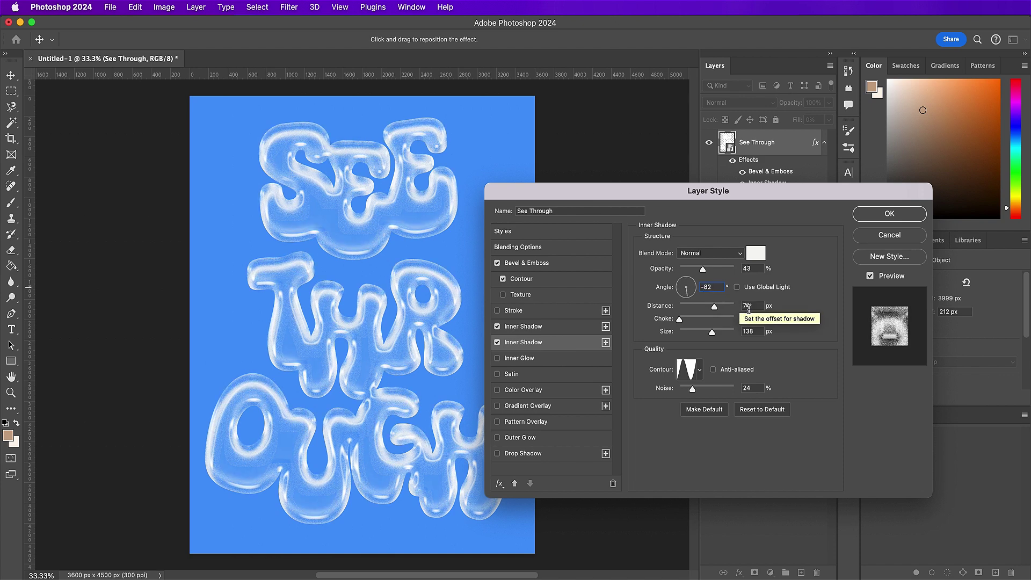
click(755, 305)
text(56)
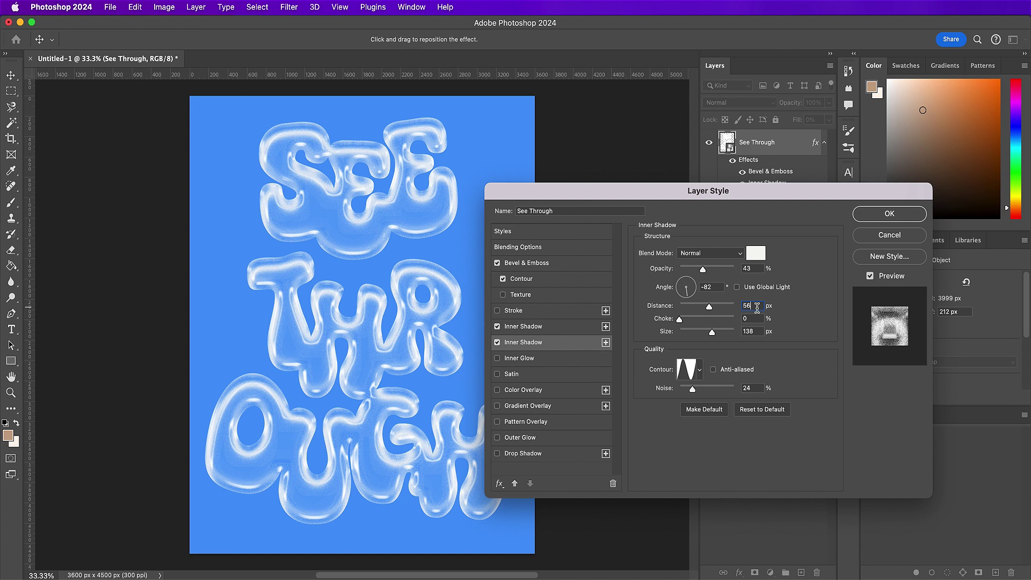
click(750, 331)
text(25)
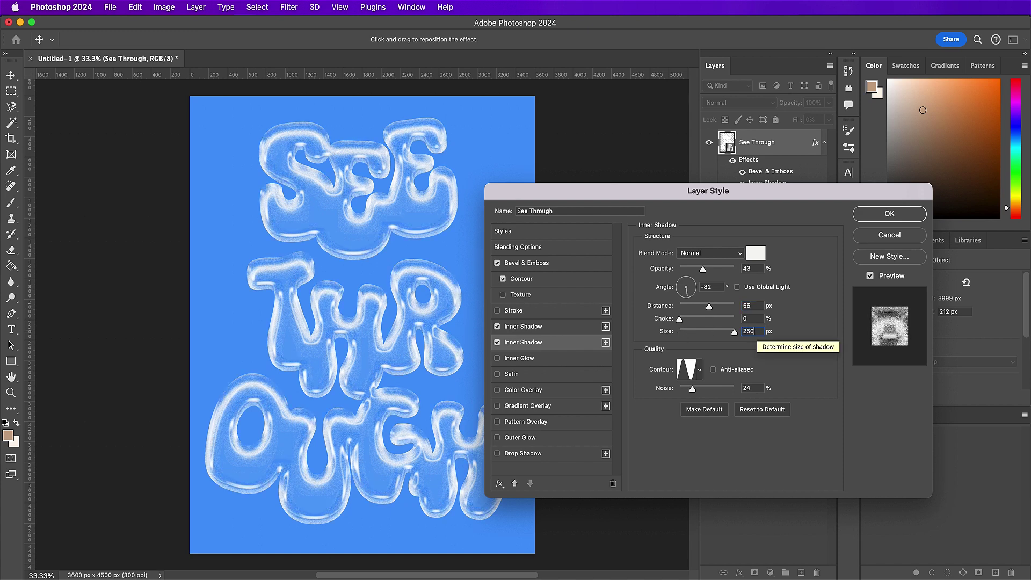
text(0)
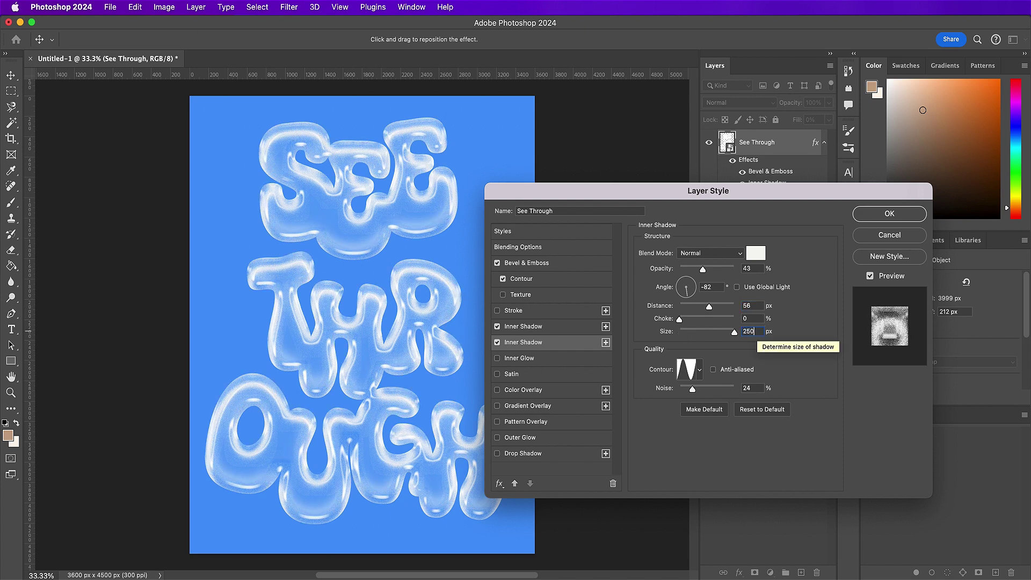
Give the second Inner Shadow the Sawtooth 1 contour preset and 0% noise
click(699, 370)
click(724, 420)
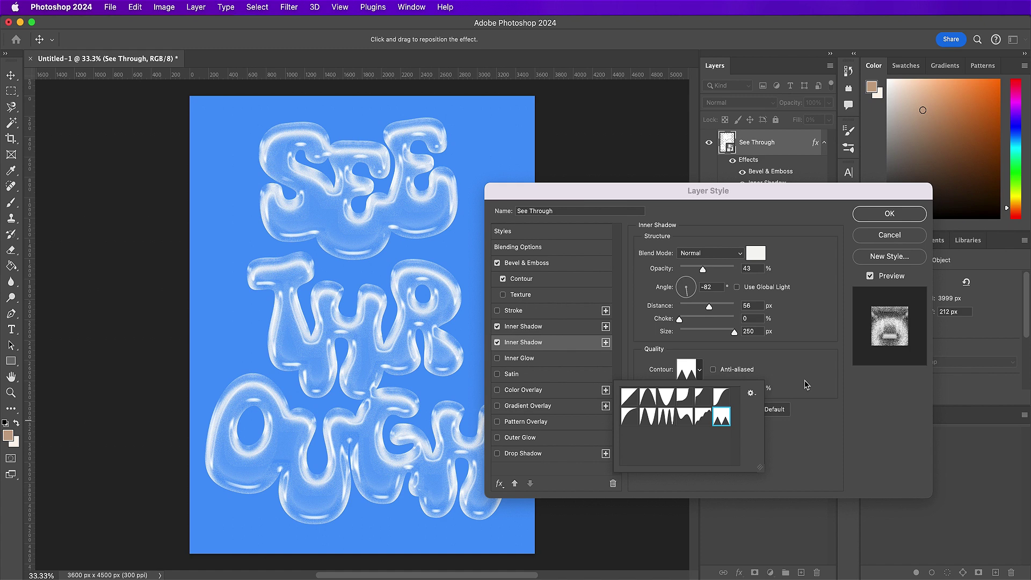
click(806, 384)
double_click(750, 387)
text(0)
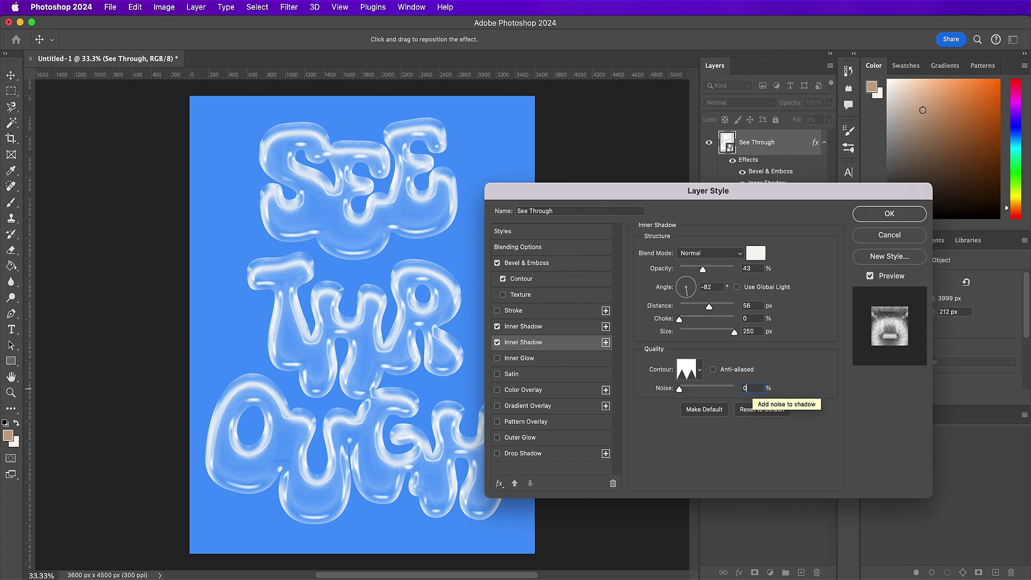
Add an Inner Glow to the lettering with Normal blend mode and a white glow colour
click(553, 358)
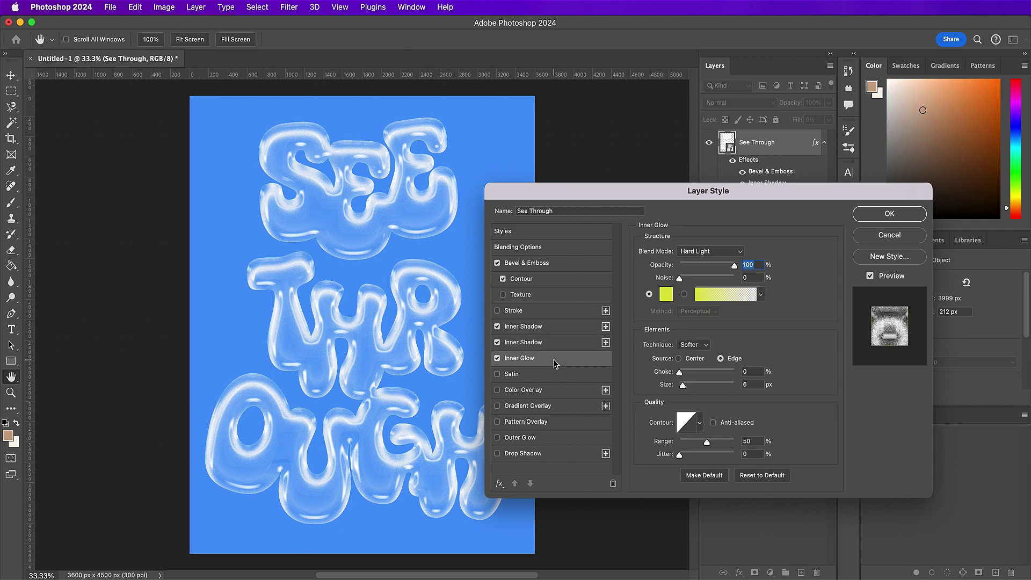
click(707, 251)
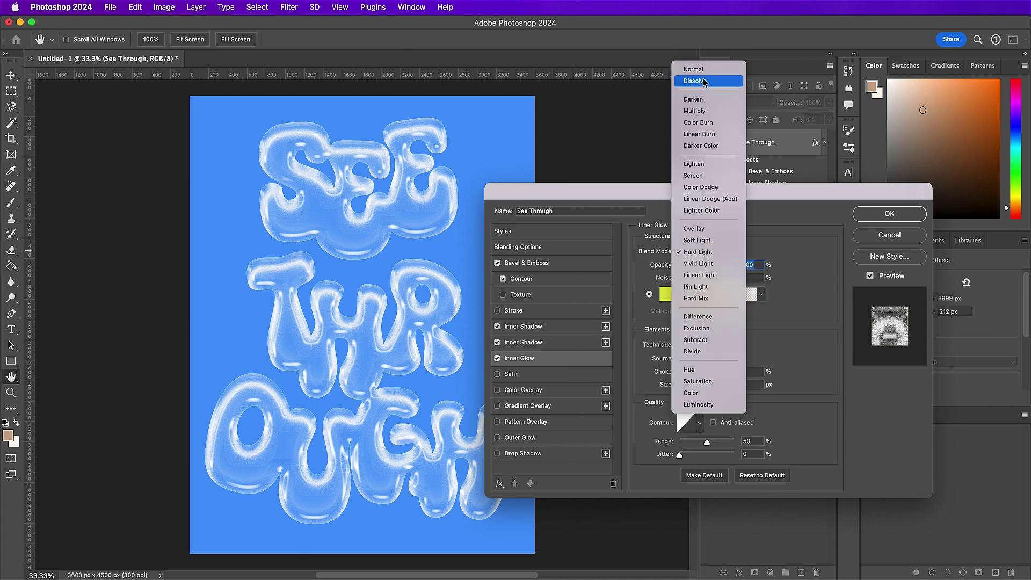
click(694, 69)
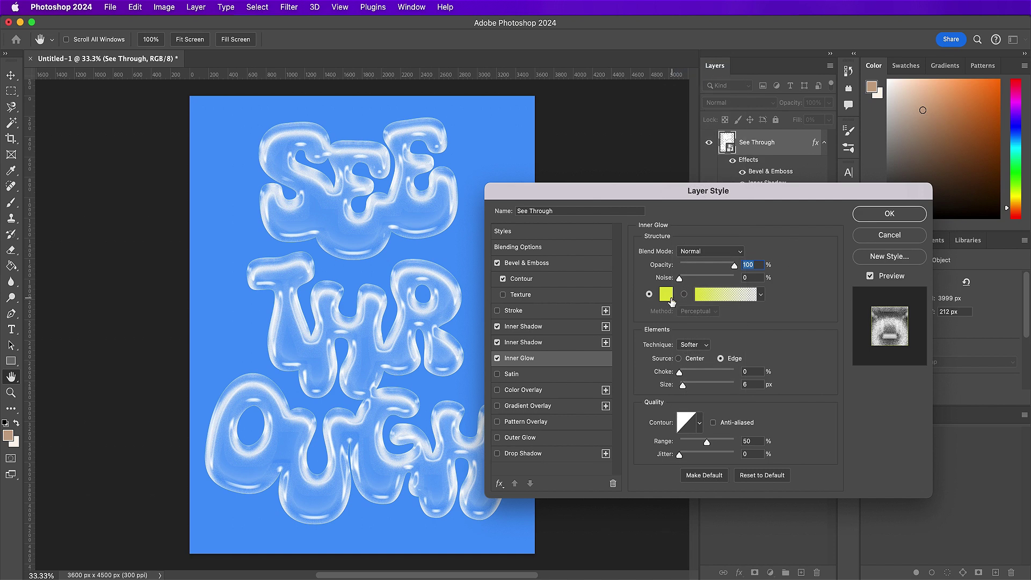
click(666, 295)
text(ffffff)
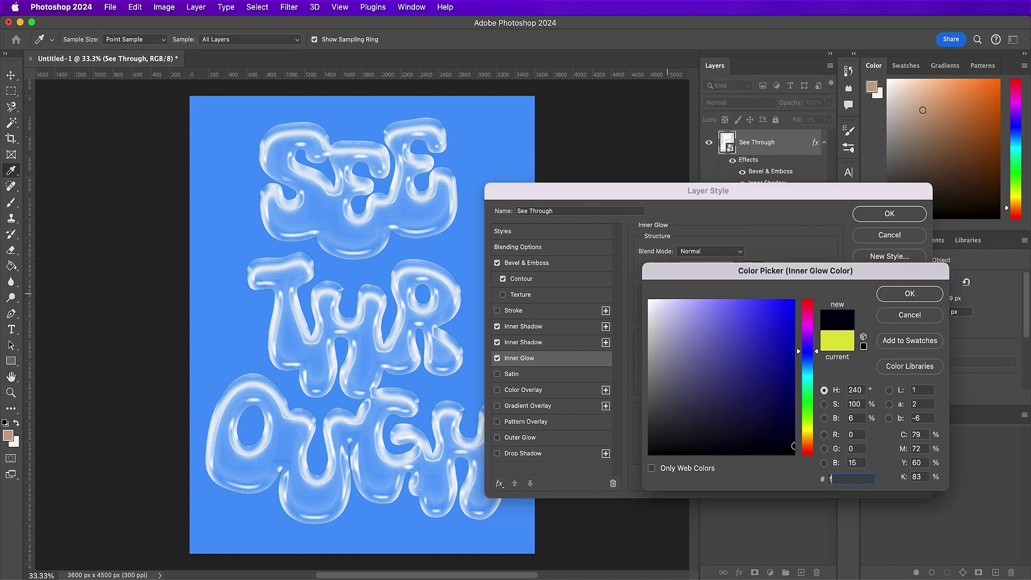
key(Return)
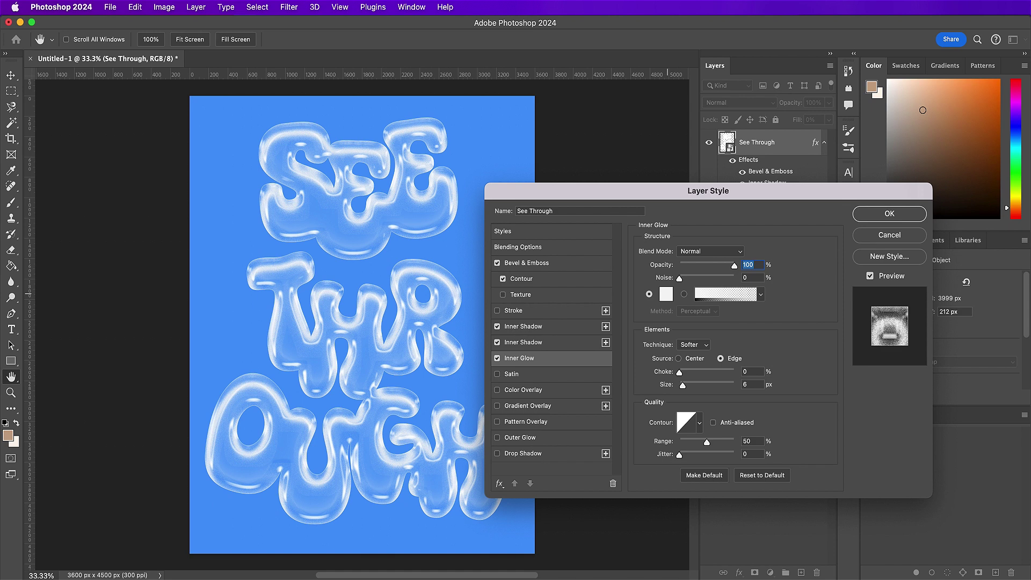
Set the Inner Glow's source to Center and its size to 250 px
click(695, 359)
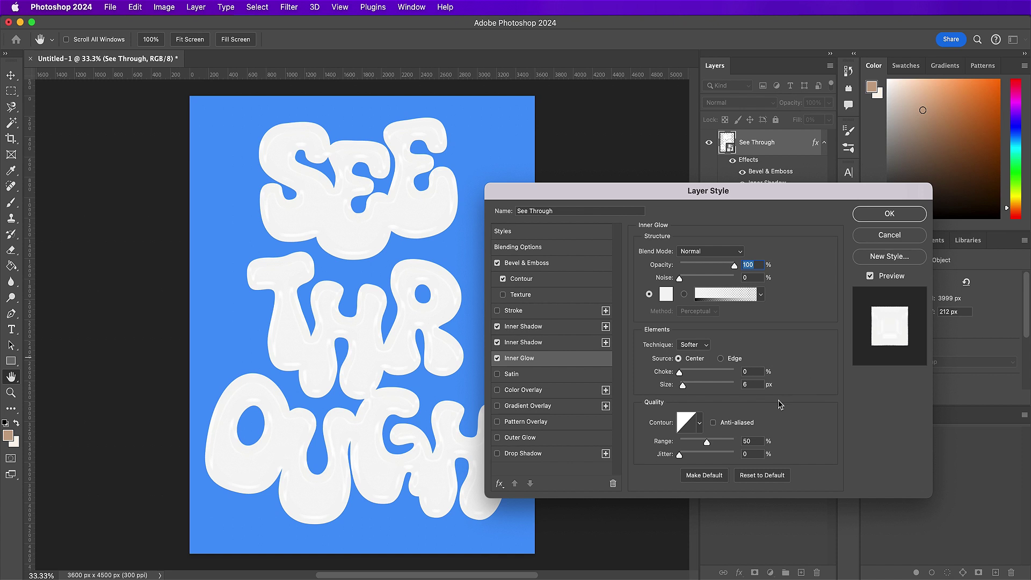
double_click(751, 384)
text(250)
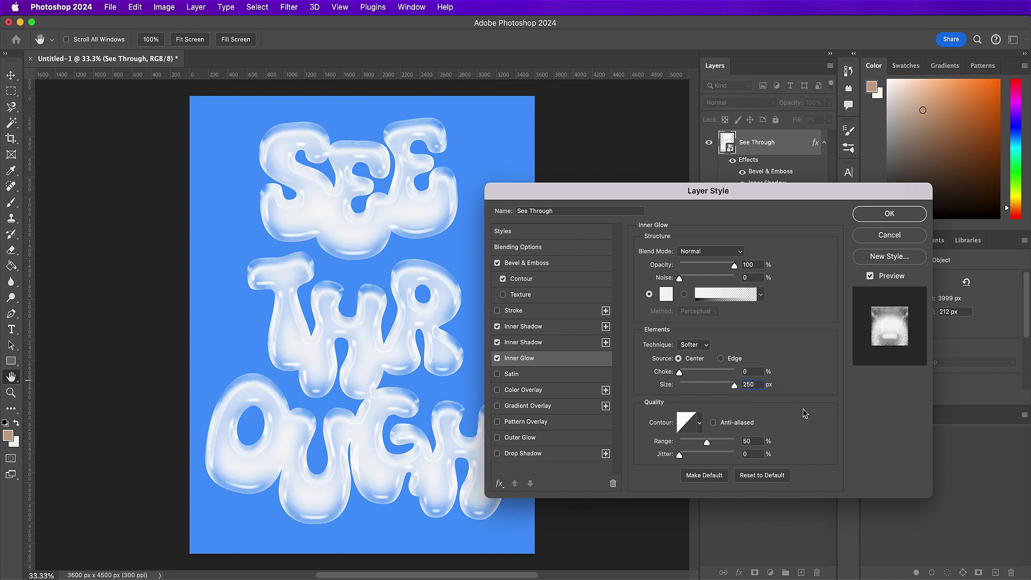
Apply the Sawtooth 1 contour preset to the Inner Glow and set its range to 29%
click(699, 423)
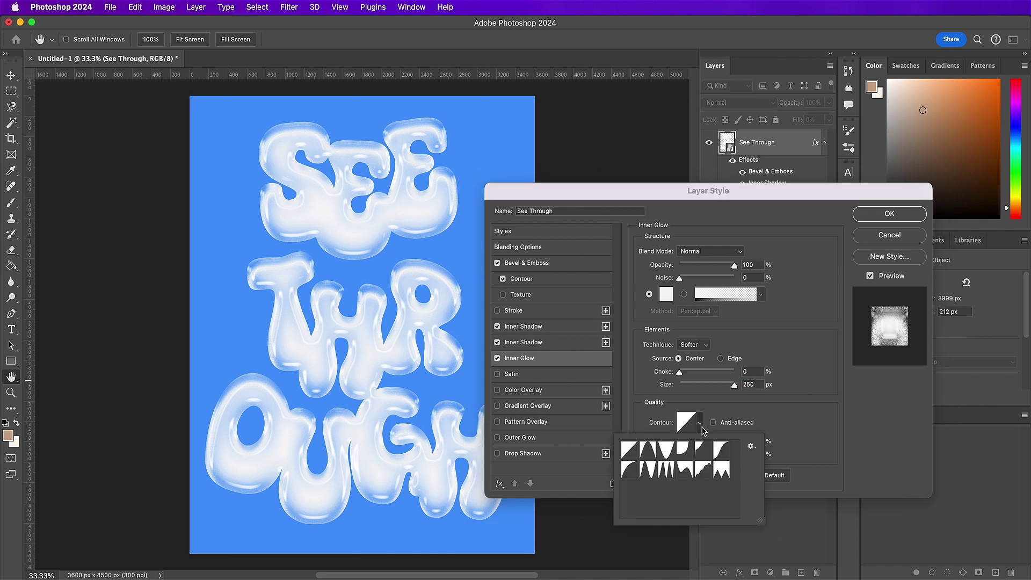
click(720, 468)
click(809, 425)
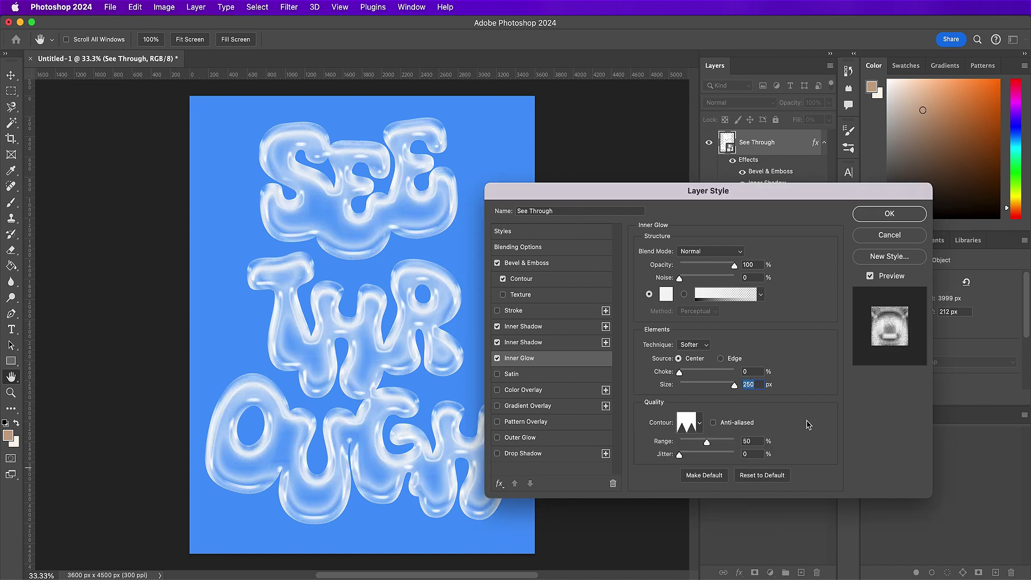
double_click(747, 441)
text(29)
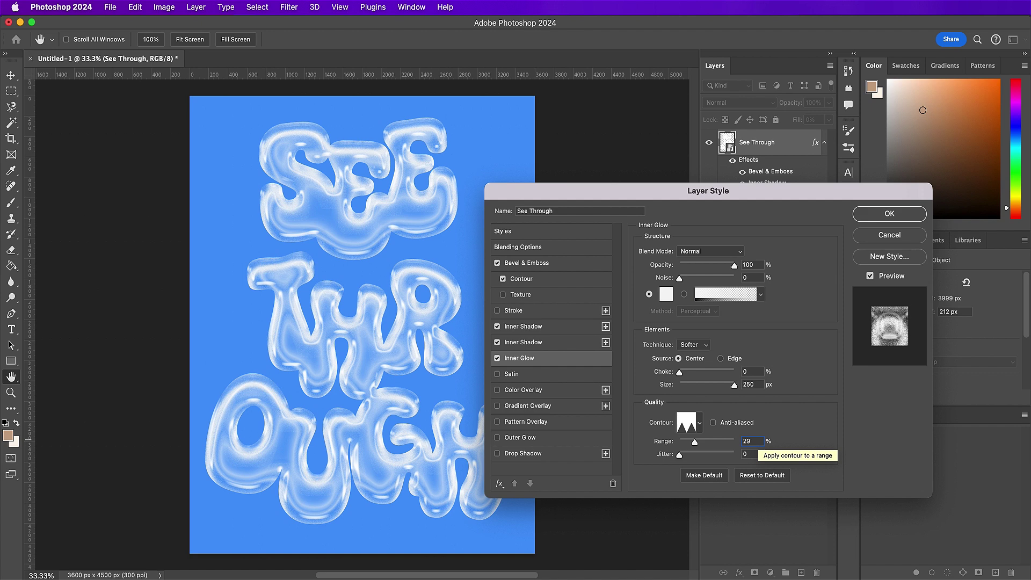
Add a Satin effect to the lettering with Color Burn blend mode and colour d1edfd
click(538, 375)
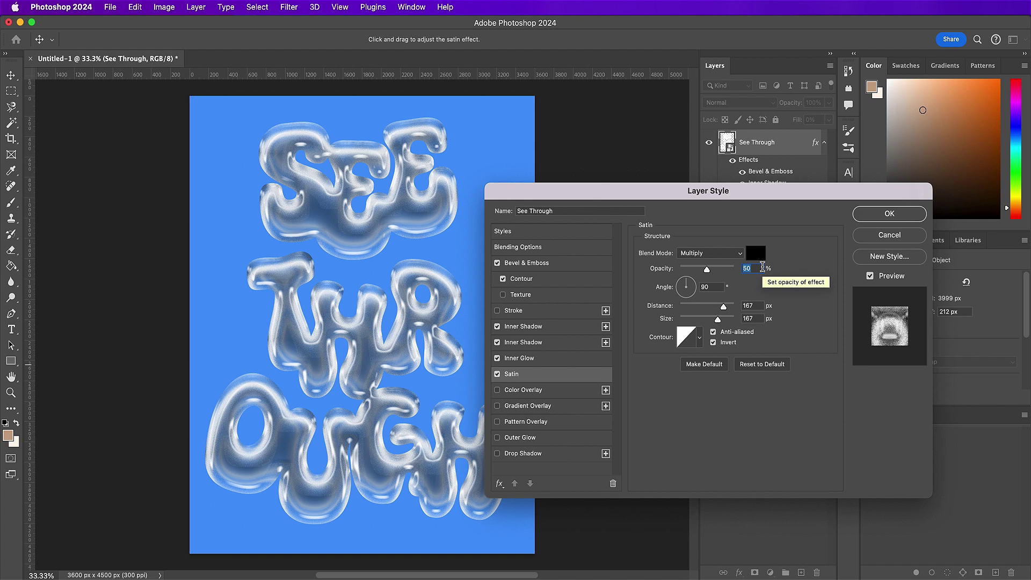
click(738, 253)
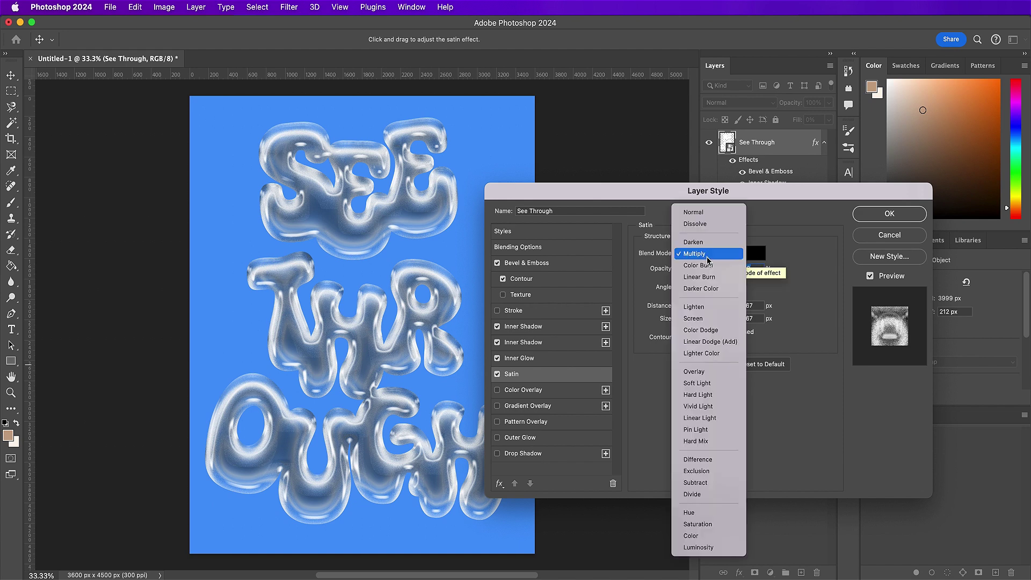
click(740, 263)
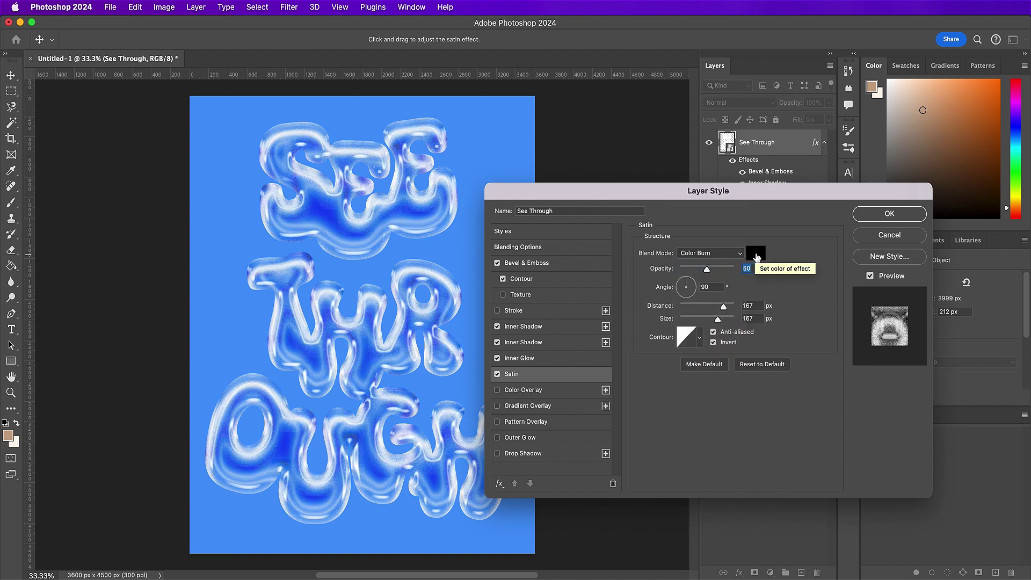
click(756, 253)
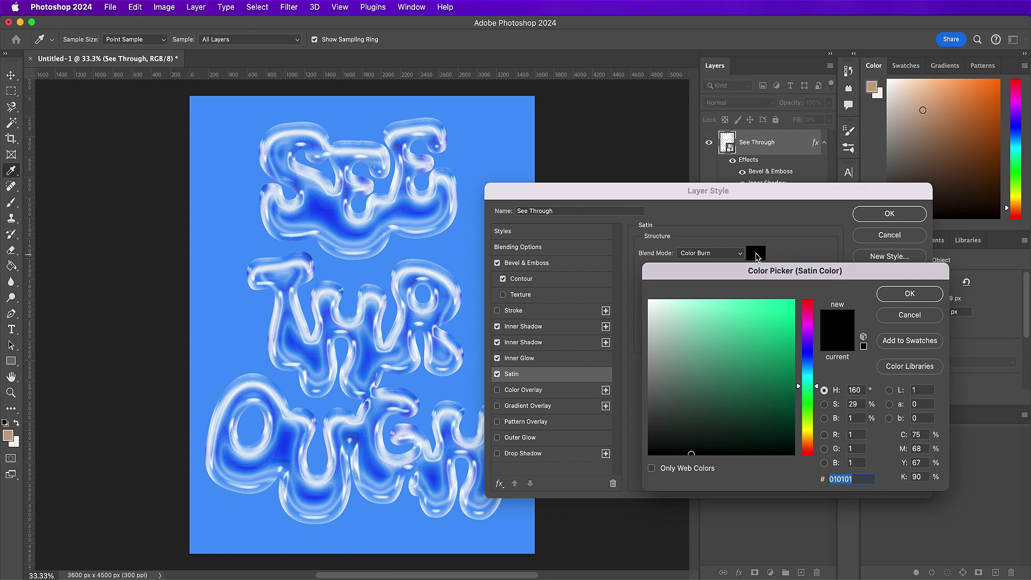
text(d1)
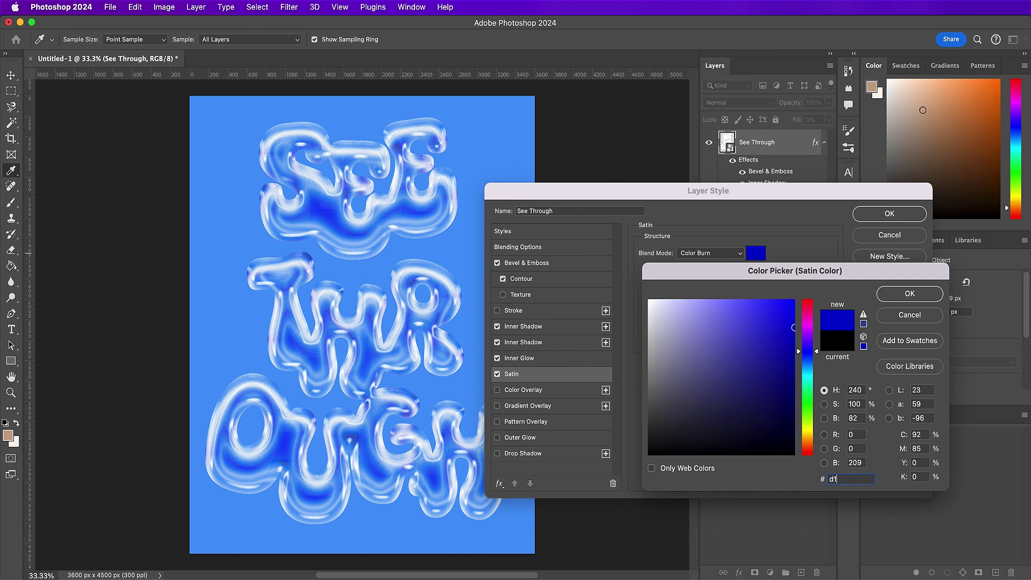
text(ed)
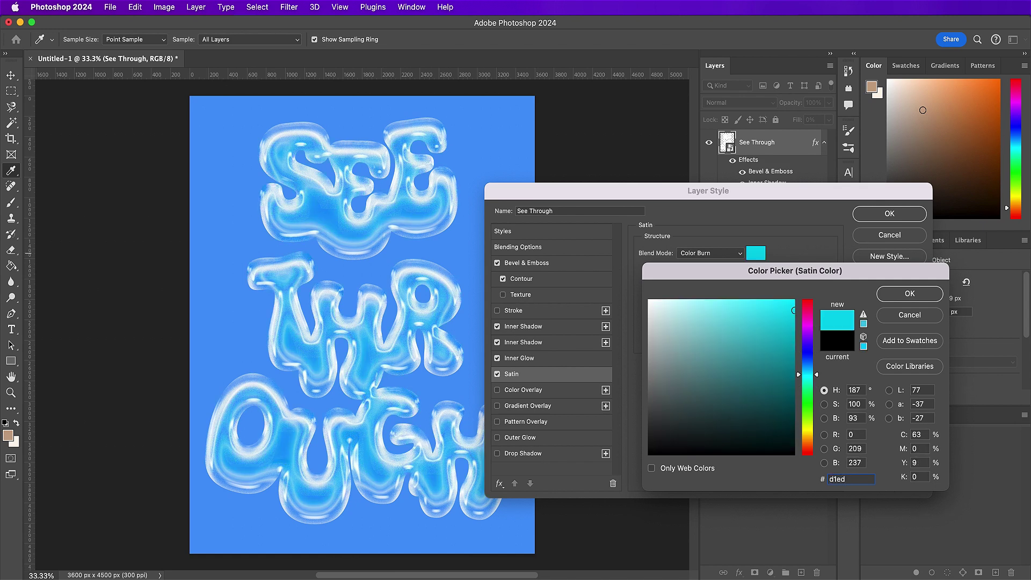
text(fd)
key(Return)
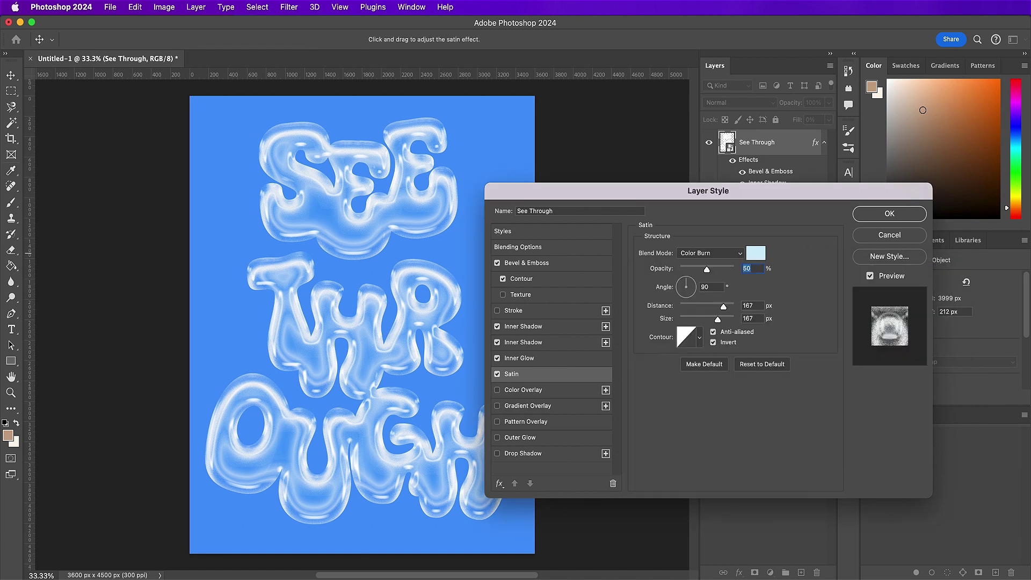
Set the Satin effect's opacity to 93%, distance to 104 px and size to 188 px
text(93)
click(751, 306)
text(10)
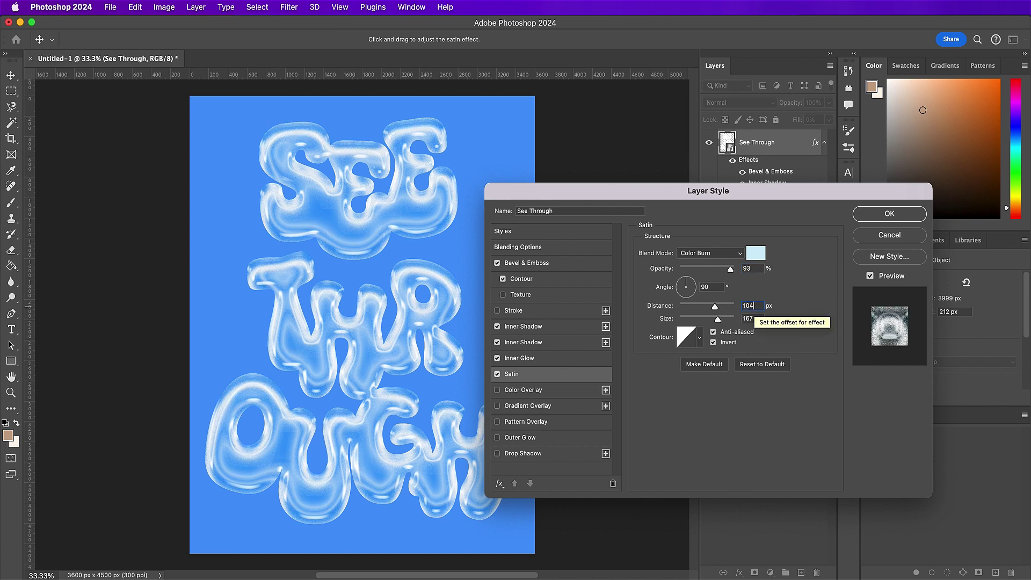
text(4)
click(756, 319)
text(188)
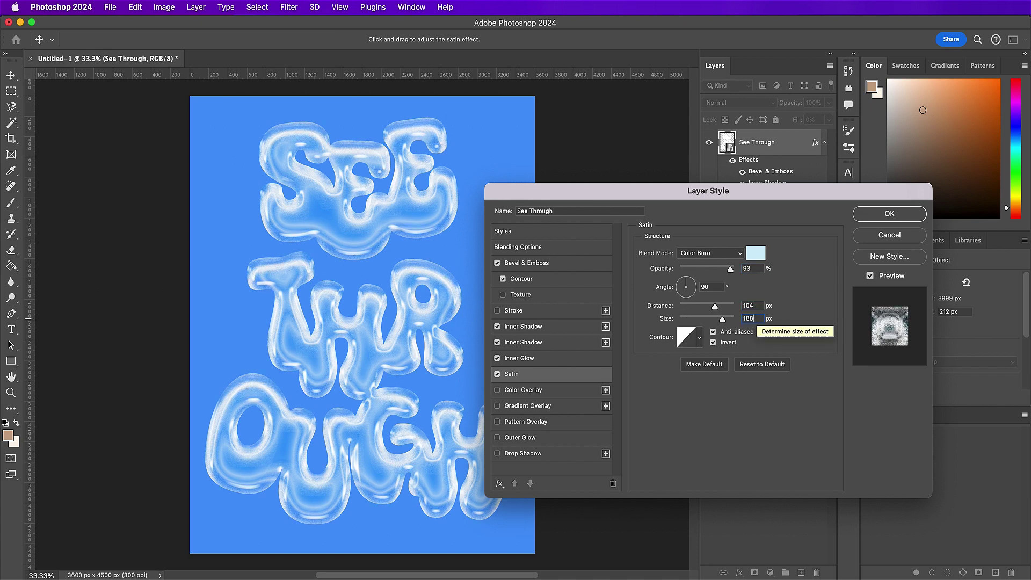
Give the Satin effect the stepped diagonal contour preset and apply the layer style to the lettering
click(699, 340)
click(701, 382)
click(813, 414)
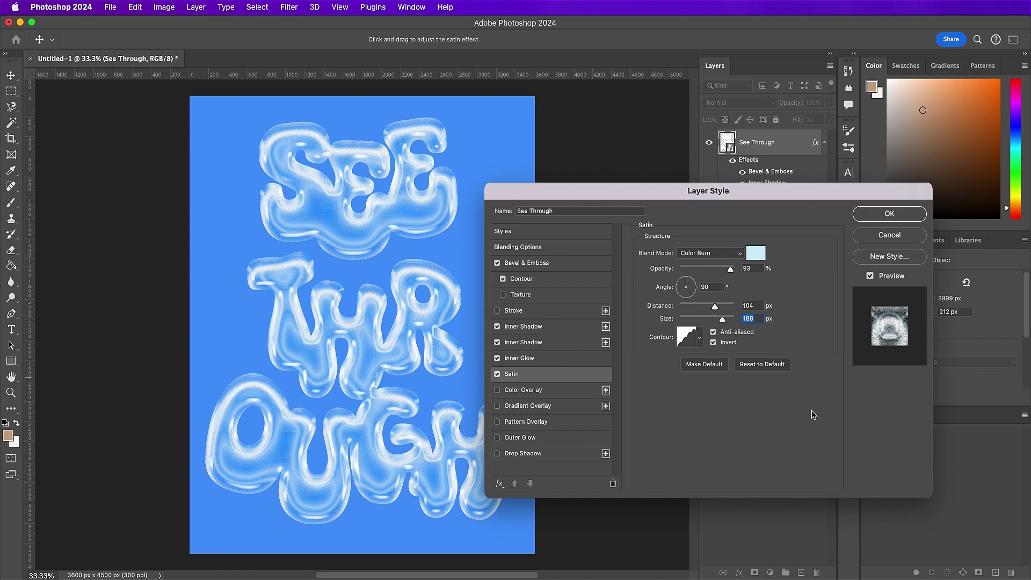
click(871, 214)
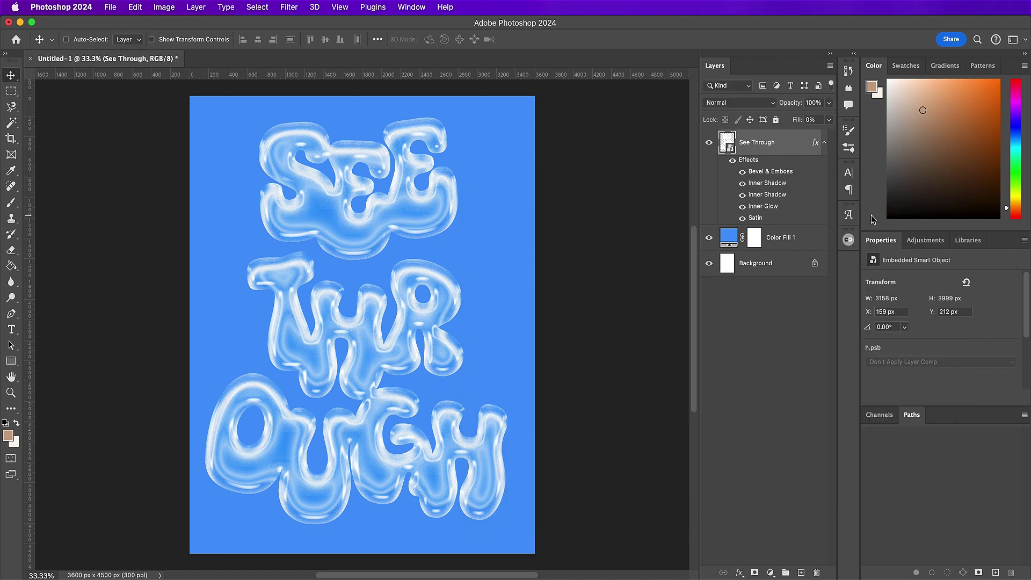
Apply a Gaussian Blur with a radius of 8 pixels to the See Through layer
click(290, 7)
mouse_move(357, 165)
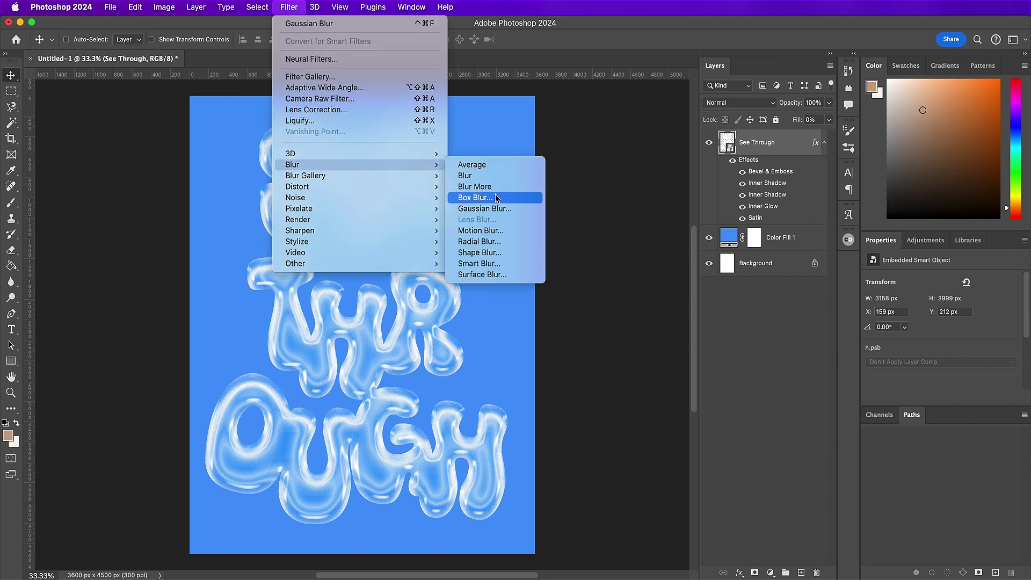
click(497, 209)
text(8)
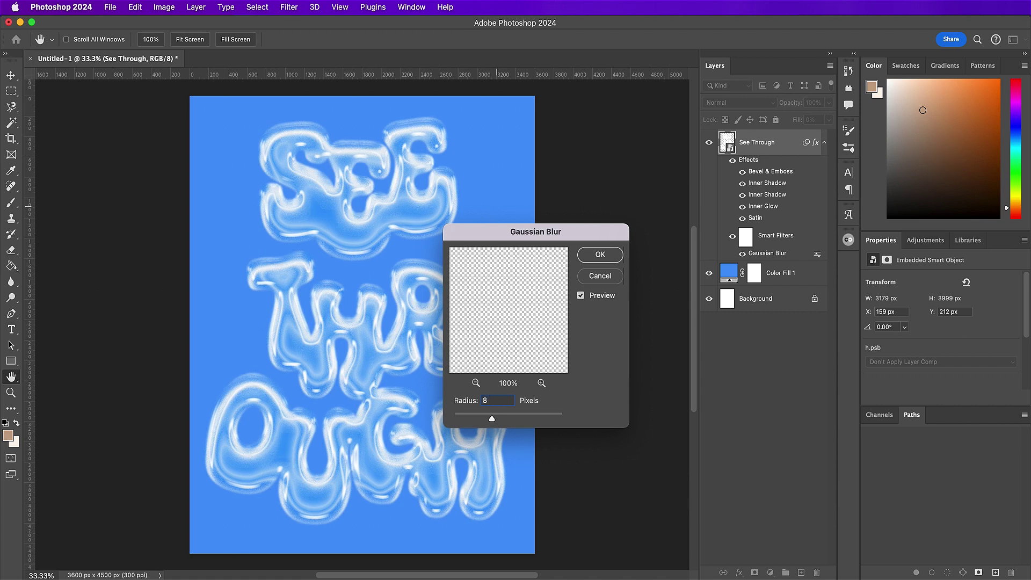
key(Return)
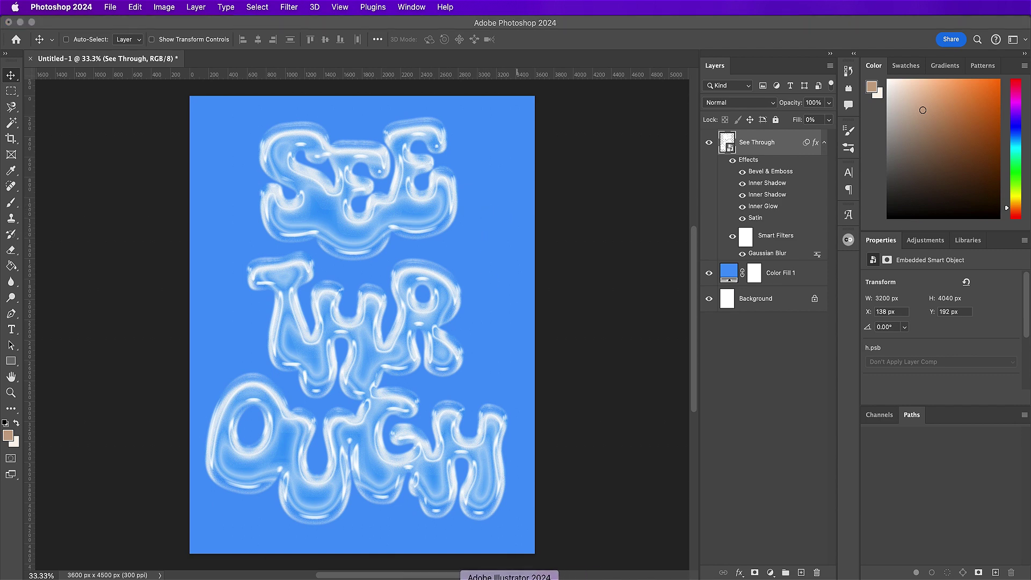
Copy the pink logo from Illustrator and paste it into the Photoshop poster as a Smart Object
click(510, 578)
click(366, 337)
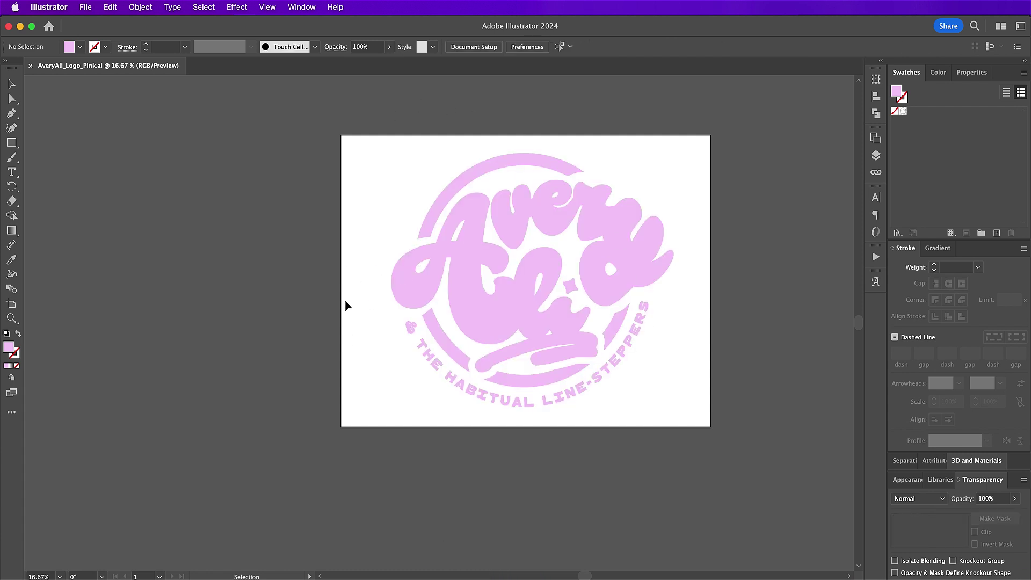
drag(350, 140, 691, 433)
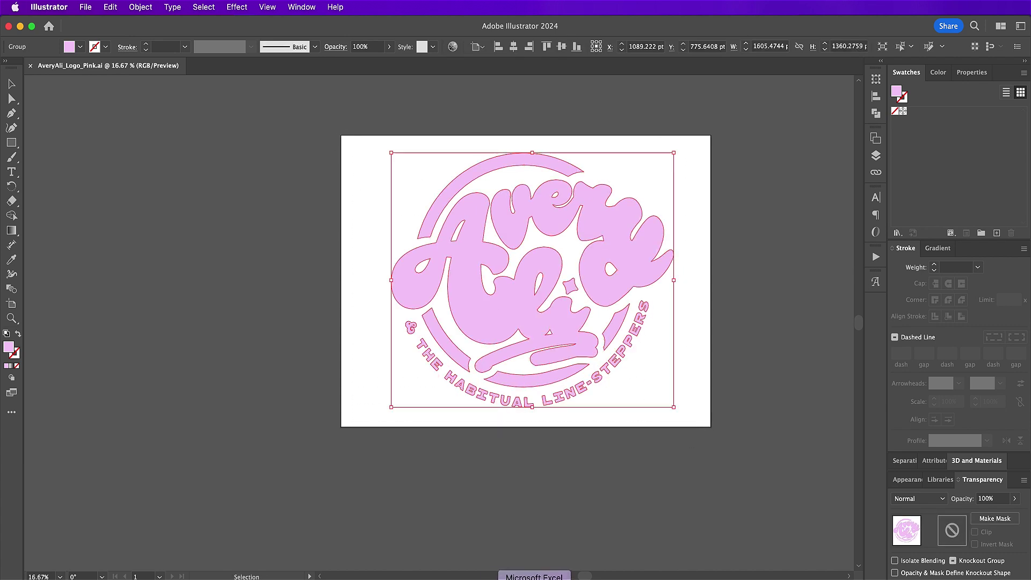
click(436, 576)
key(super+v)
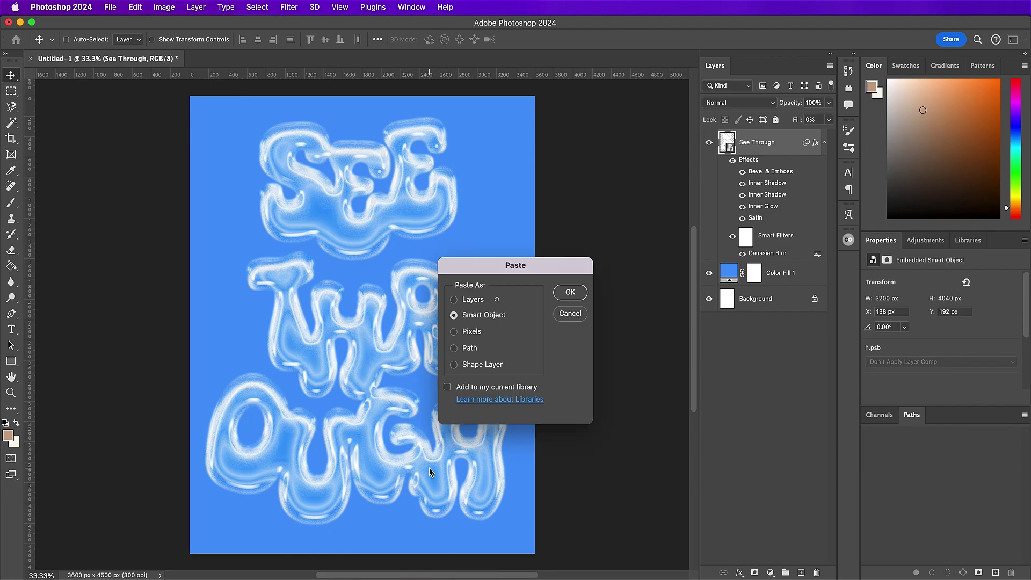
click(564, 292)
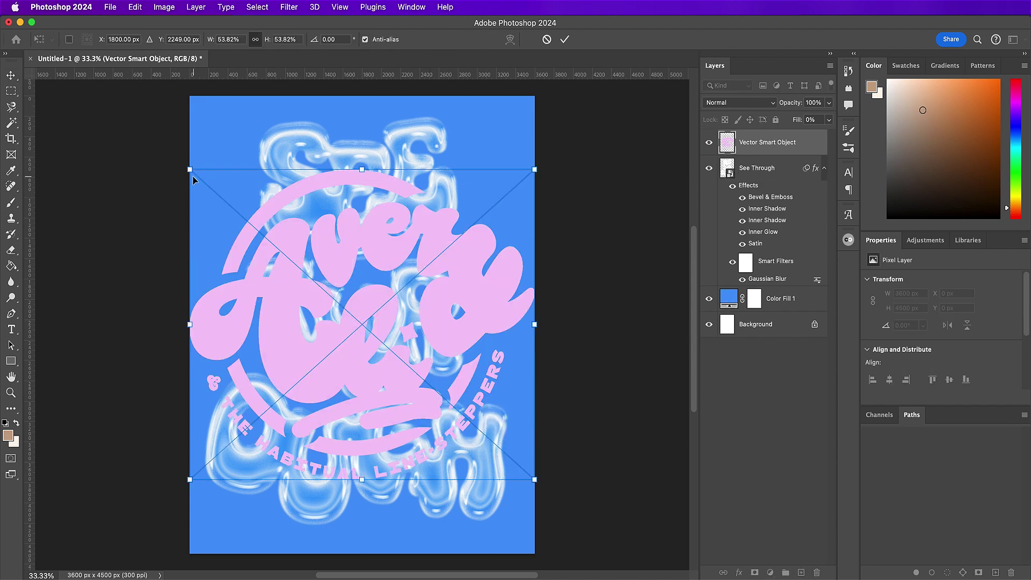
Scale the logo down to about 518 px wide near the poster's lower edge, centred, and rename its layer Logo
drag(190, 169, 471, 443)
drag(514, 469, 356, 504)
key(Return)
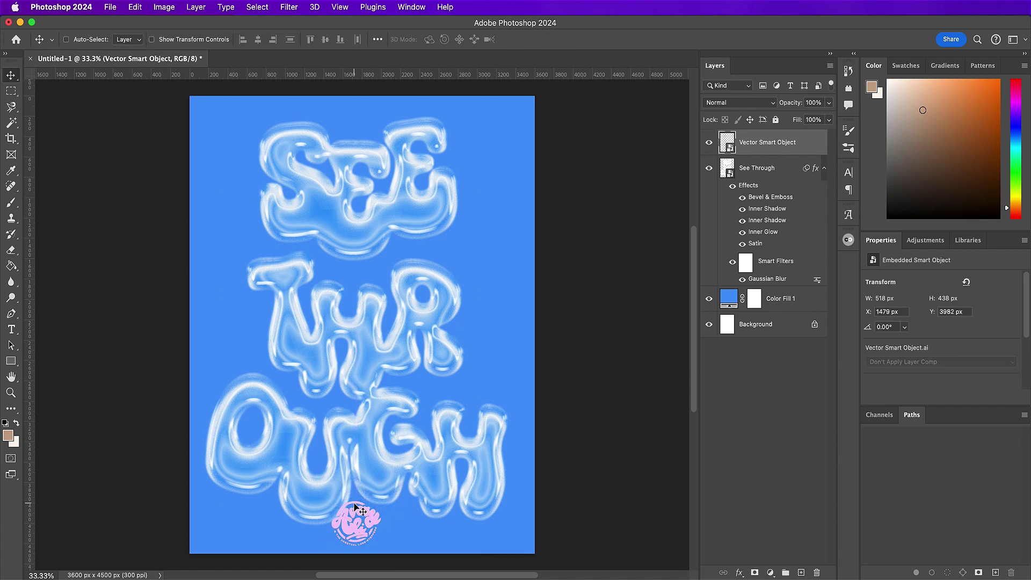
double_click(752, 141)
text(Logo)
key(Return)
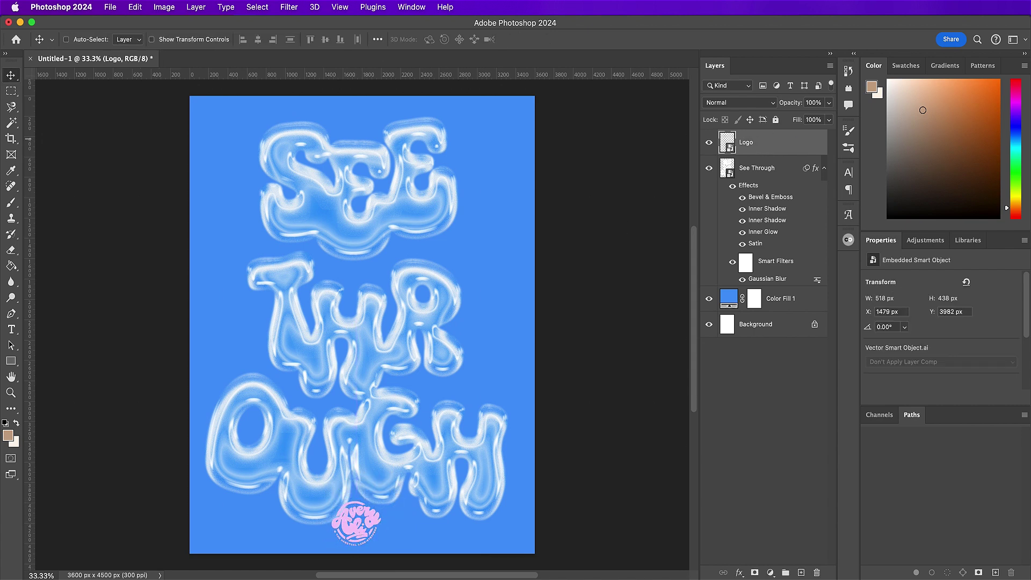
Move the See Through lettering up to a Y position of about 73 px, clear of the logo
click(773, 171)
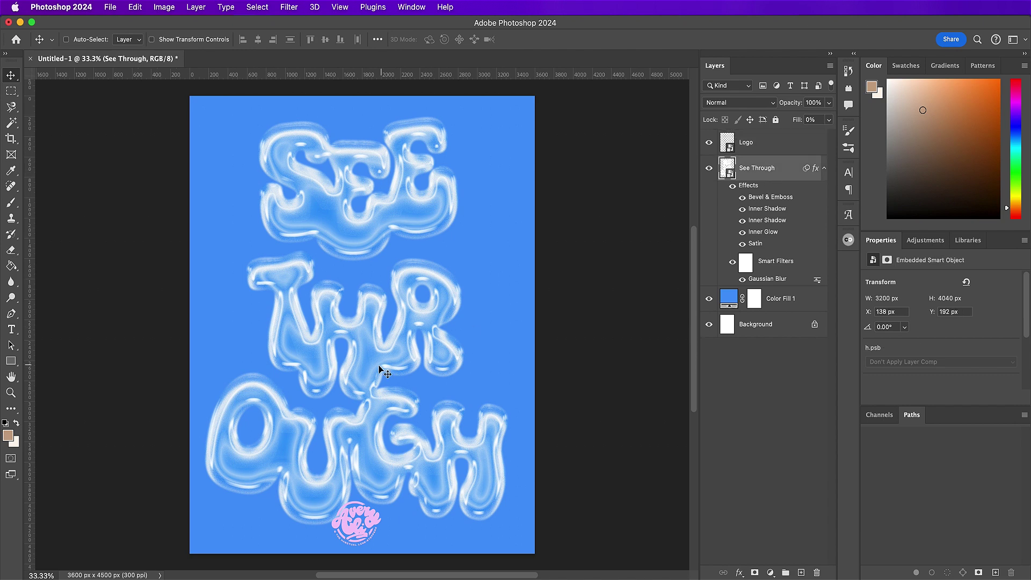
drag(381, 392, 383, 371)
drag(383, 371, 384, 375)
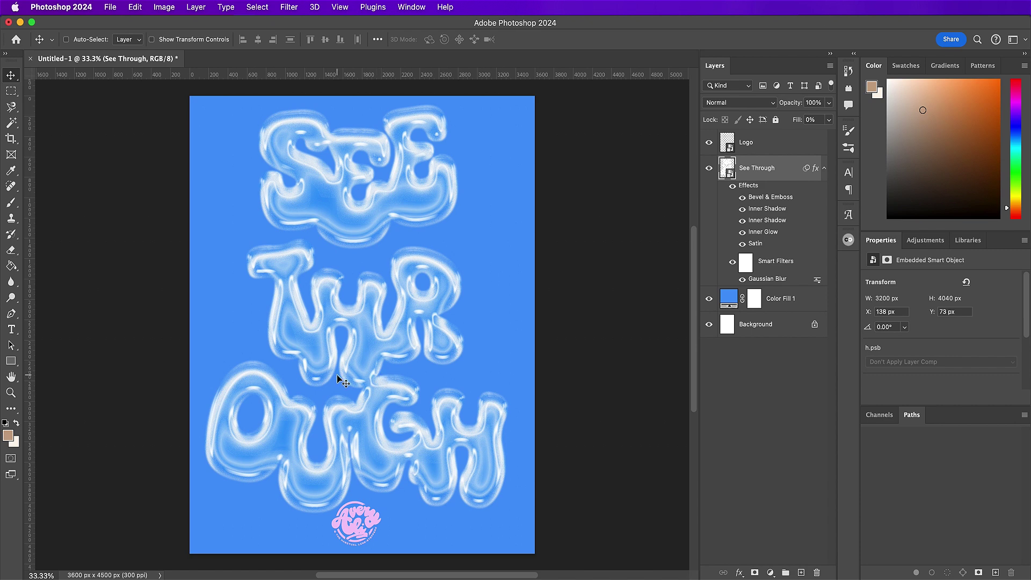
Create a paragraph text box covering most of the poster, using the 5 cent font at 165 pt
key(t)
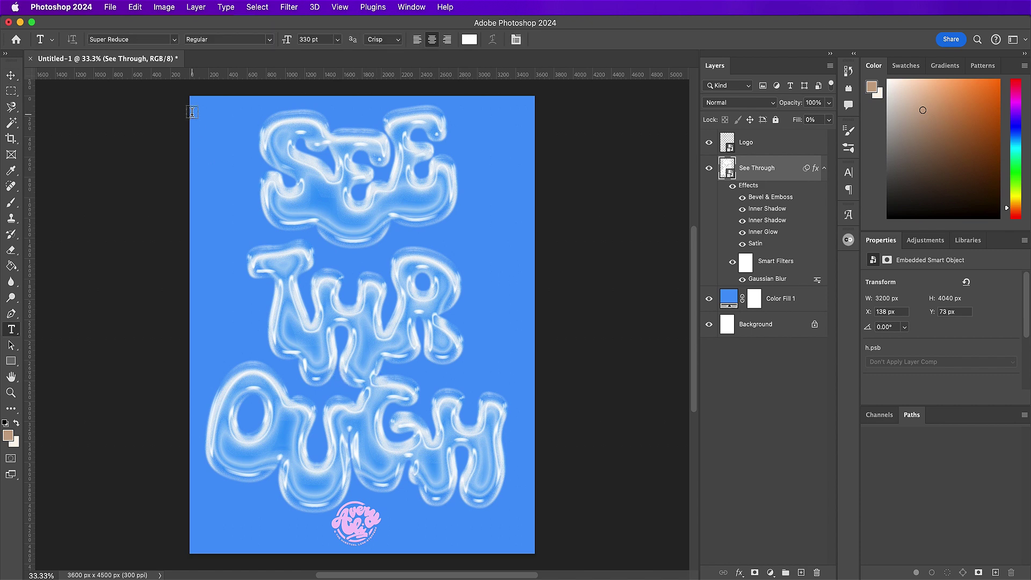
drag(203, 109, 510, 493)
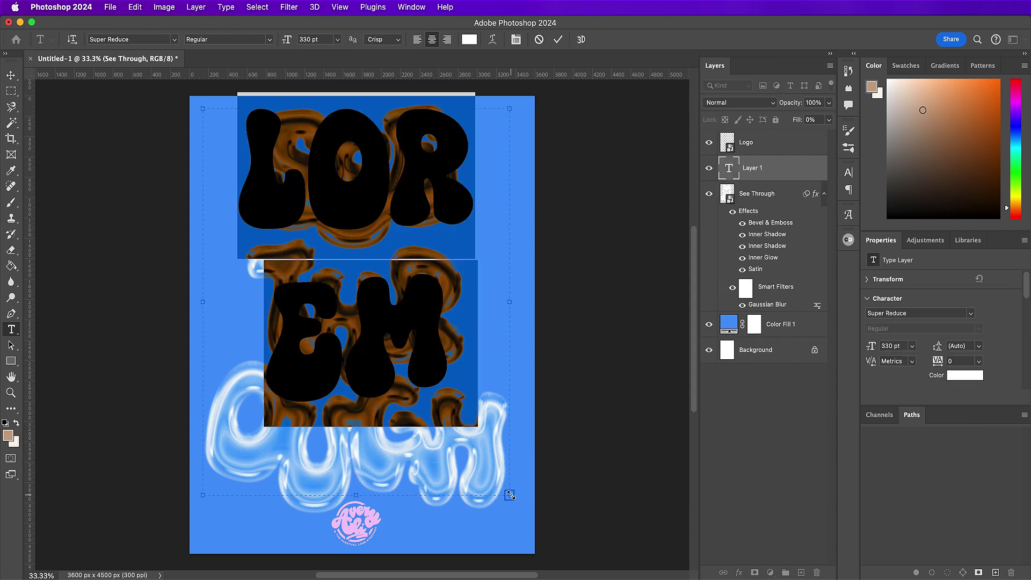
click(886, 312)
text(5 cent)
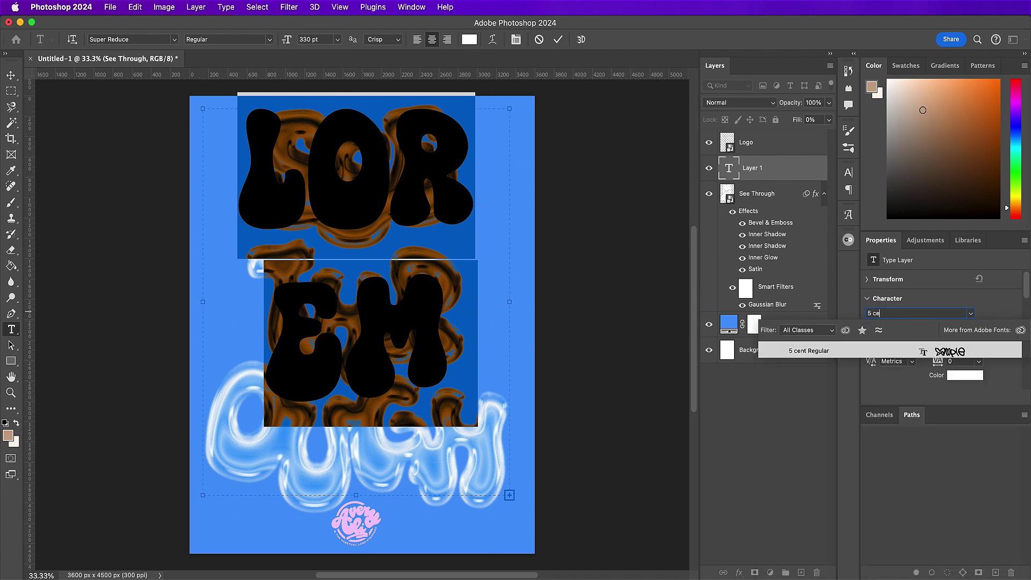
key(Return)
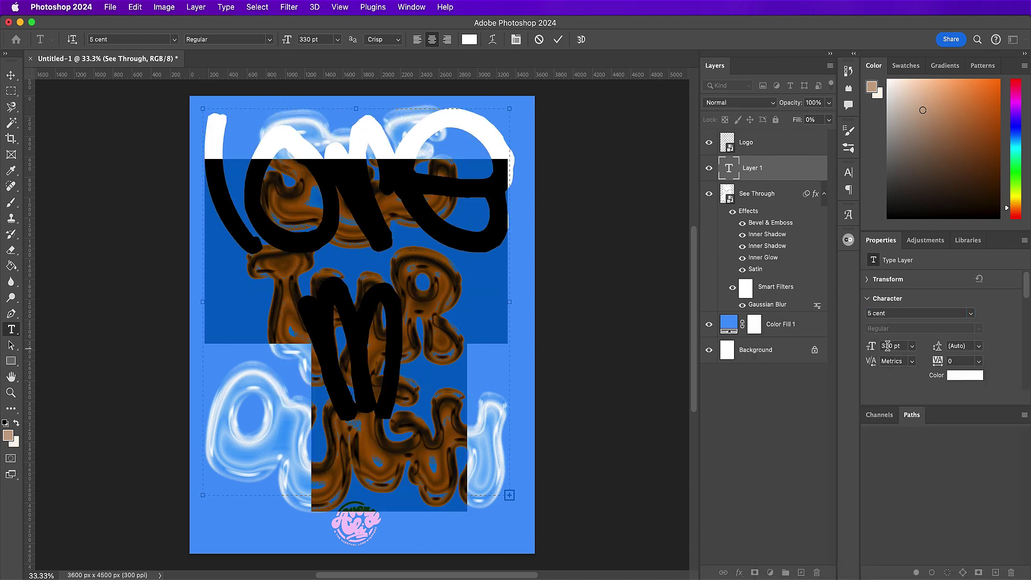
double_click(891, 346)
text(165)
key(Return)
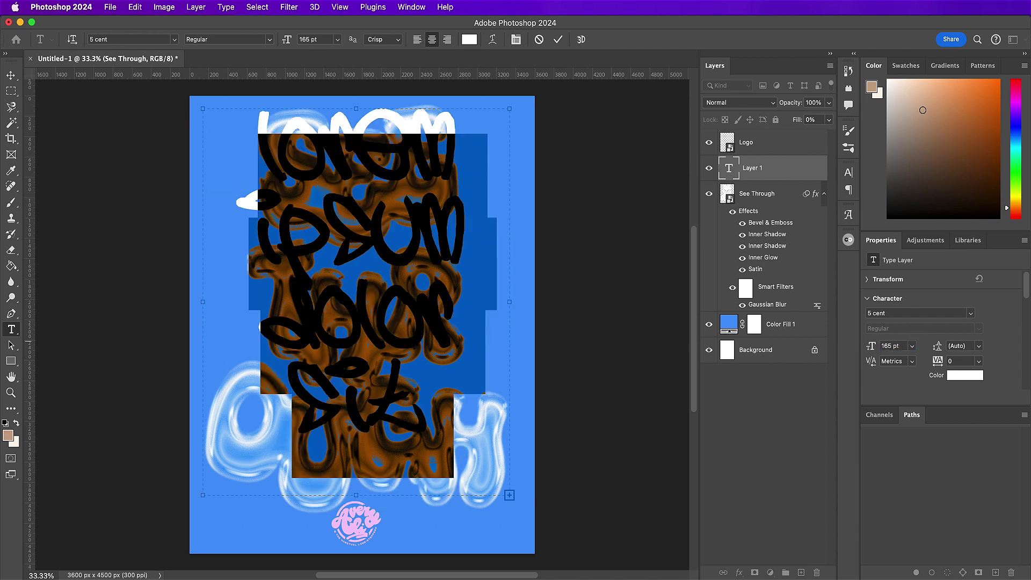
Set the text colour to eba4f0
click(955, 378)
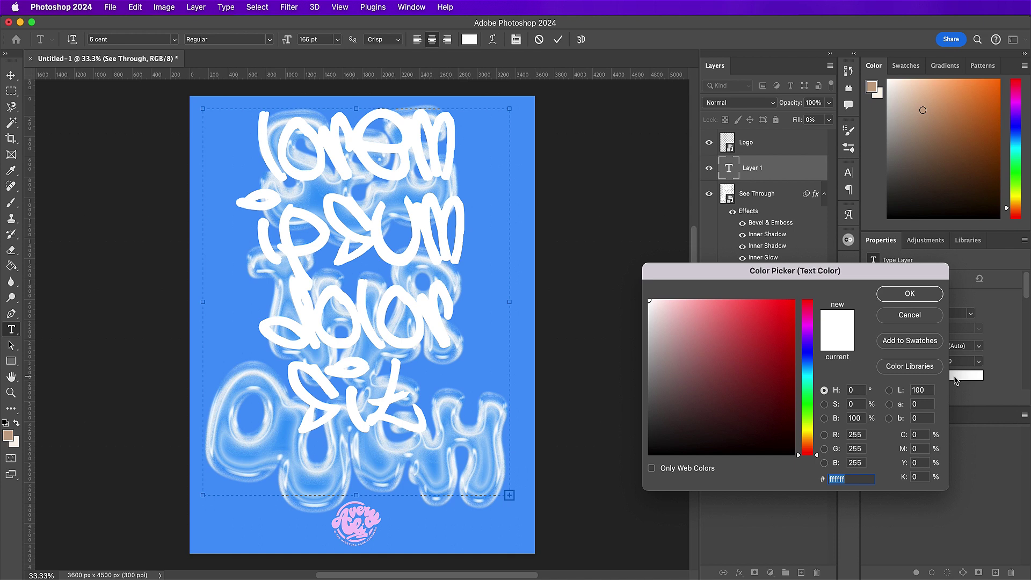
text(eba)
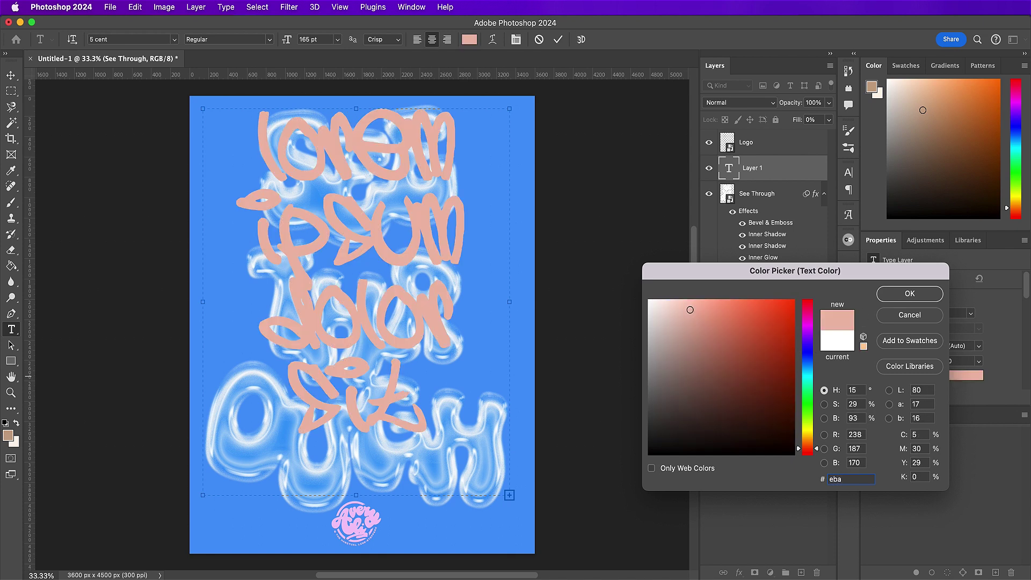
text(4)
text(e4)
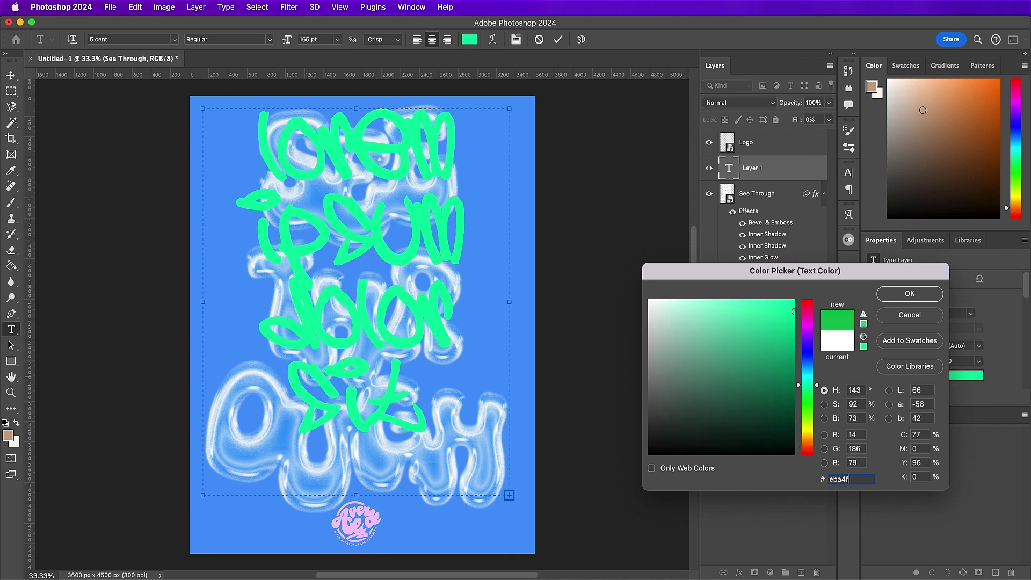
key(Return)
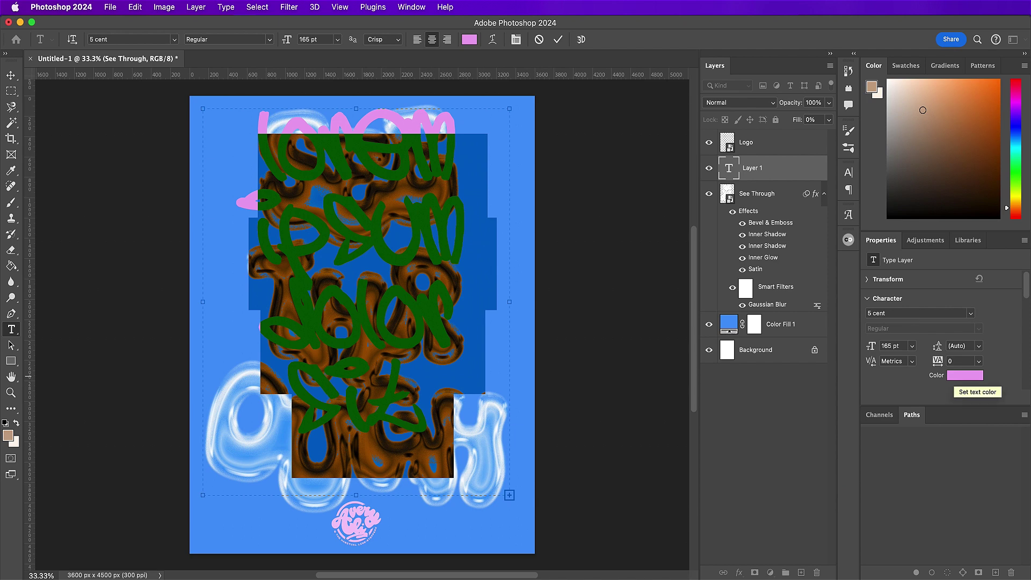
Enter "I see right through your facade" and extend the text box downward until all the words fit
text(i see right th)
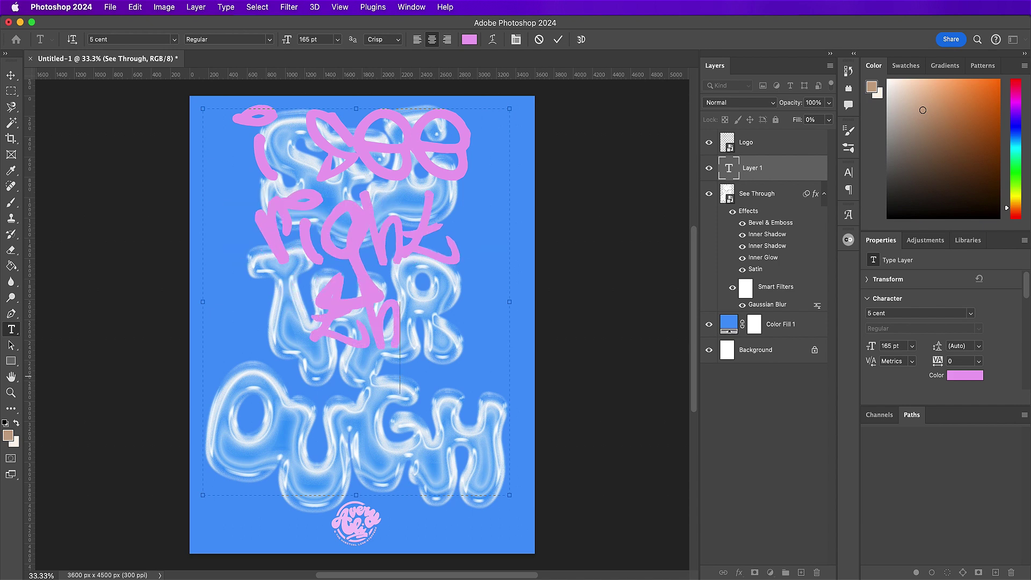
text(rough your)
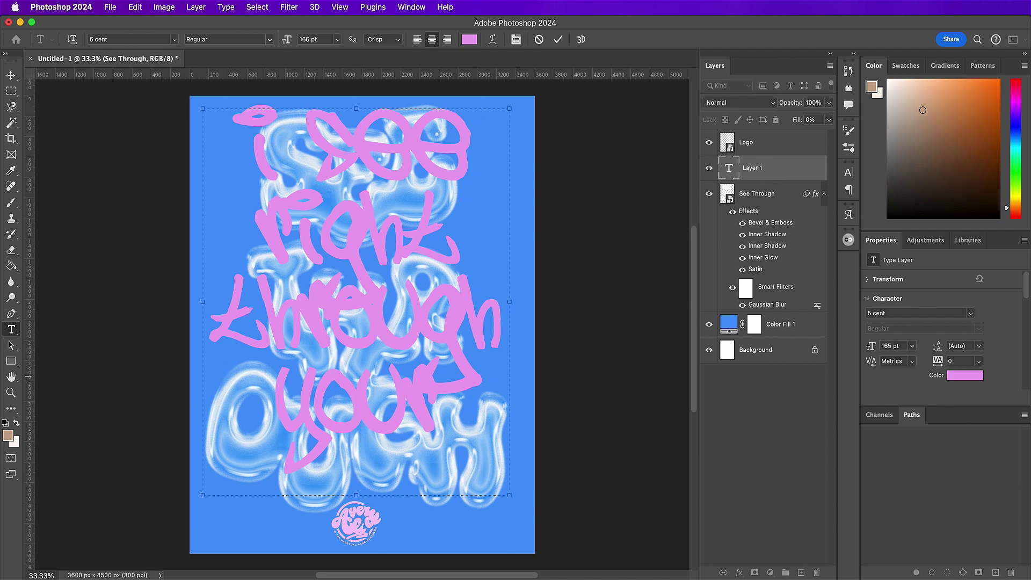
text( lies)
drag(356, 495, 357, 536)
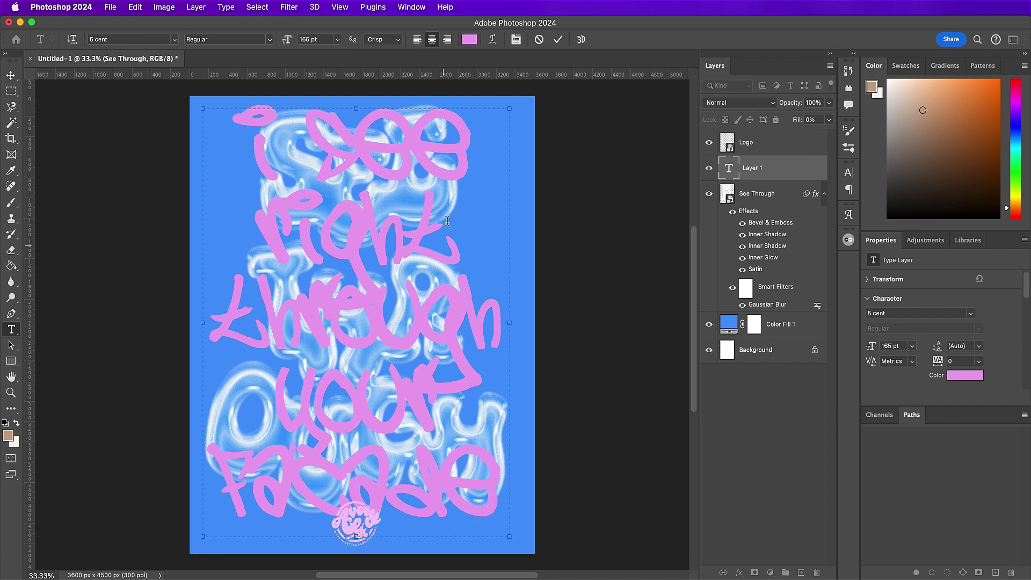
click(559, 39)
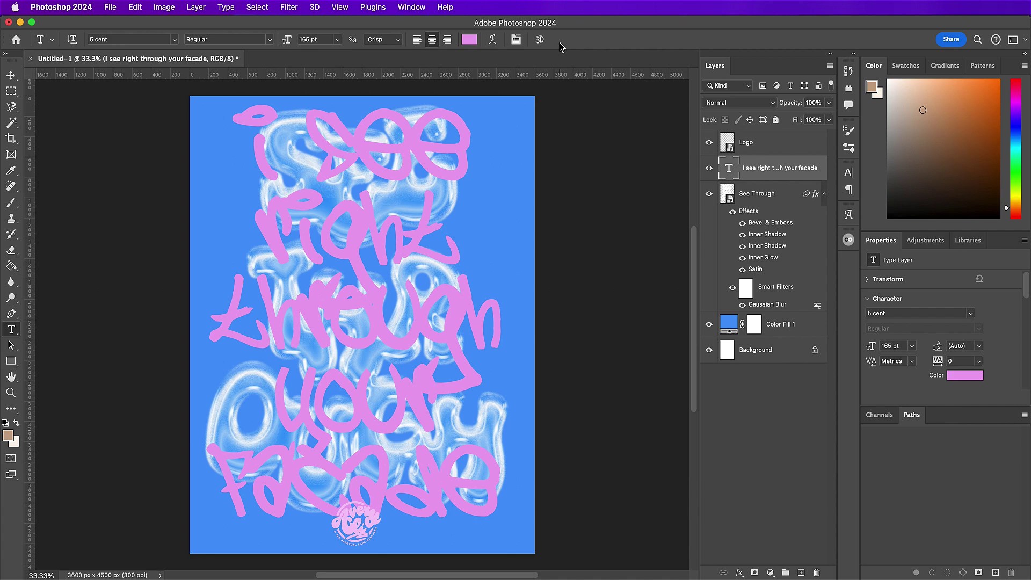
Shift the handwritten text slightly down the poster and move its layer beneath the See Through layer
key(v)
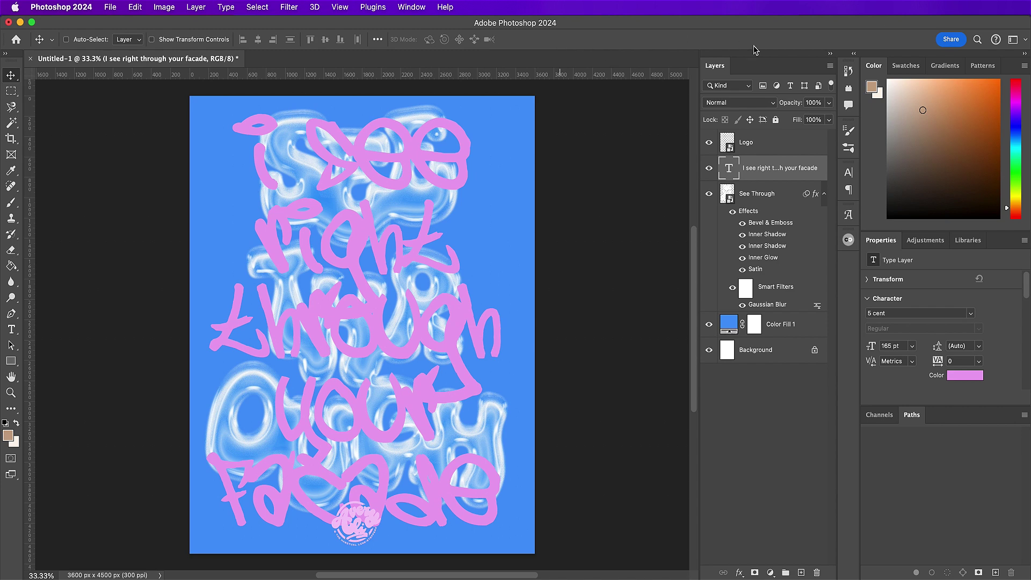
click(781, 175)
drag(781, 174, 781, 275)
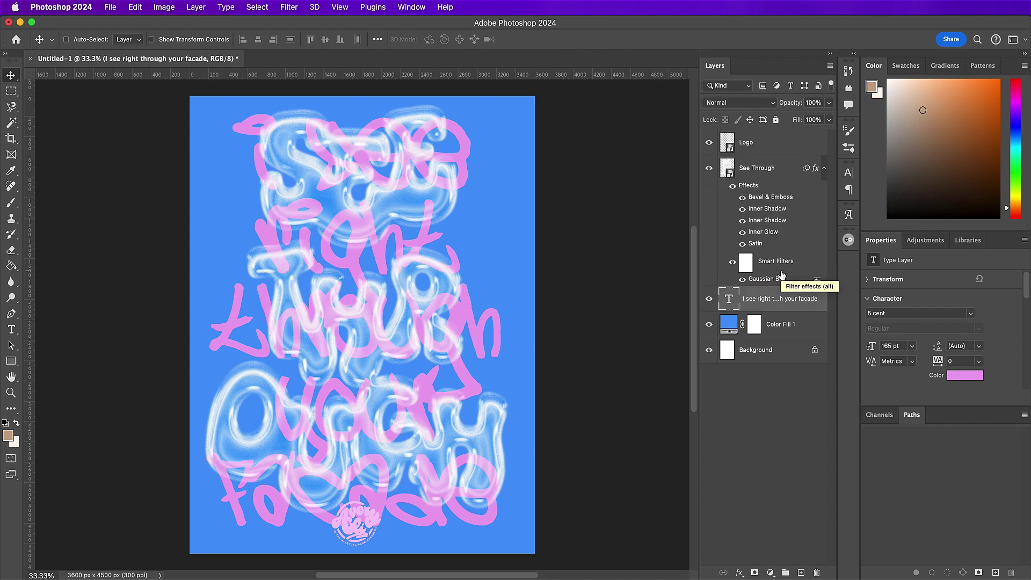
Duplicate the handwritten text layer and place the copy directly above the See Through layer
key(super+j)
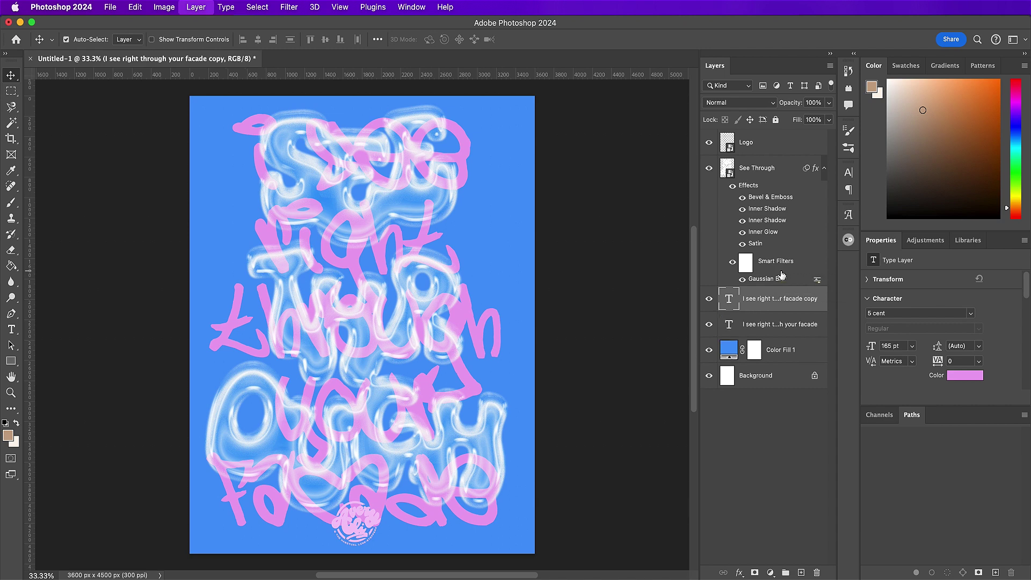
drag(771, 298, 764, 173)
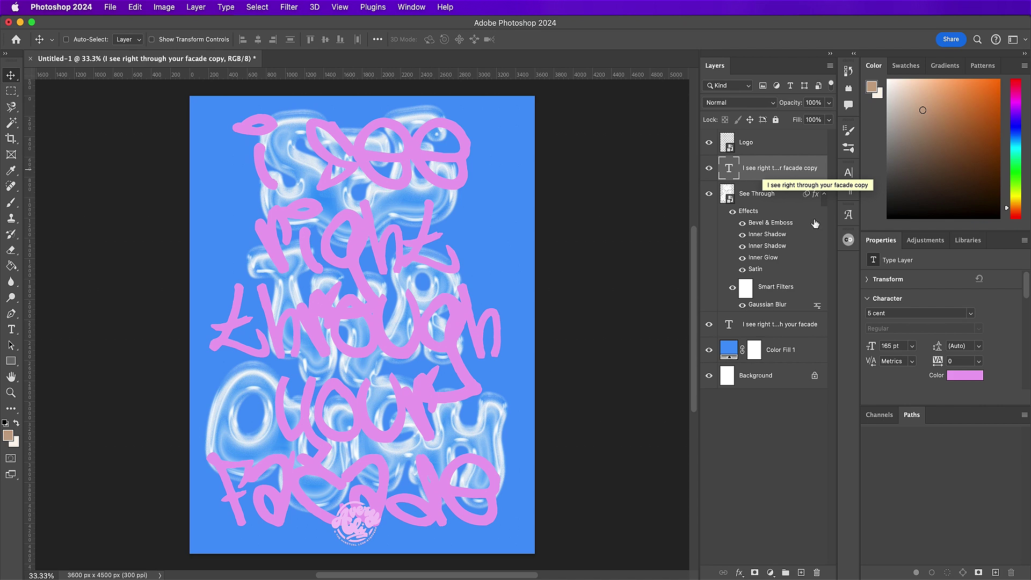
Set the text colour of the upper handwritten text copy to f8dcfa
click(975, 376)
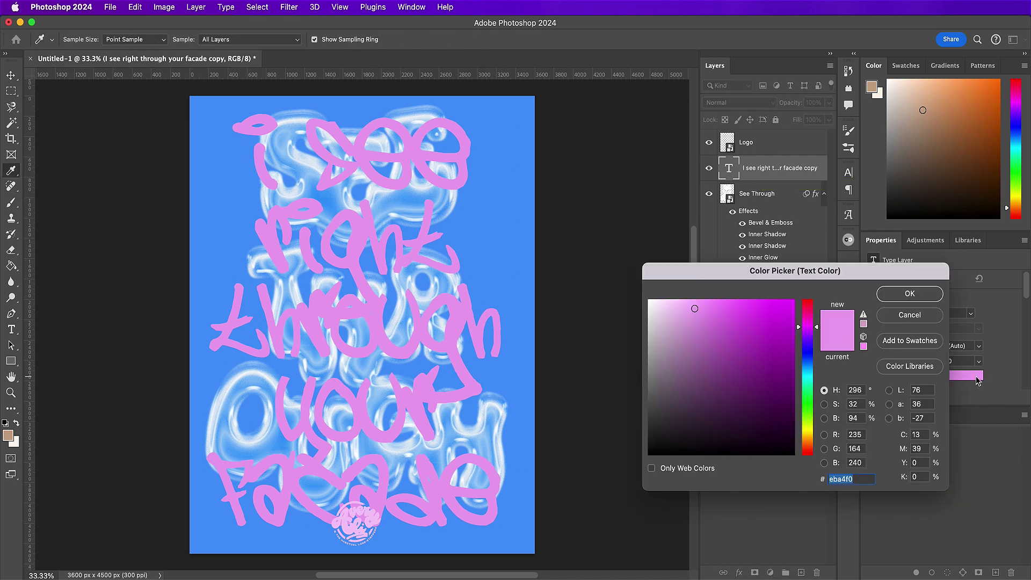
text(f8)
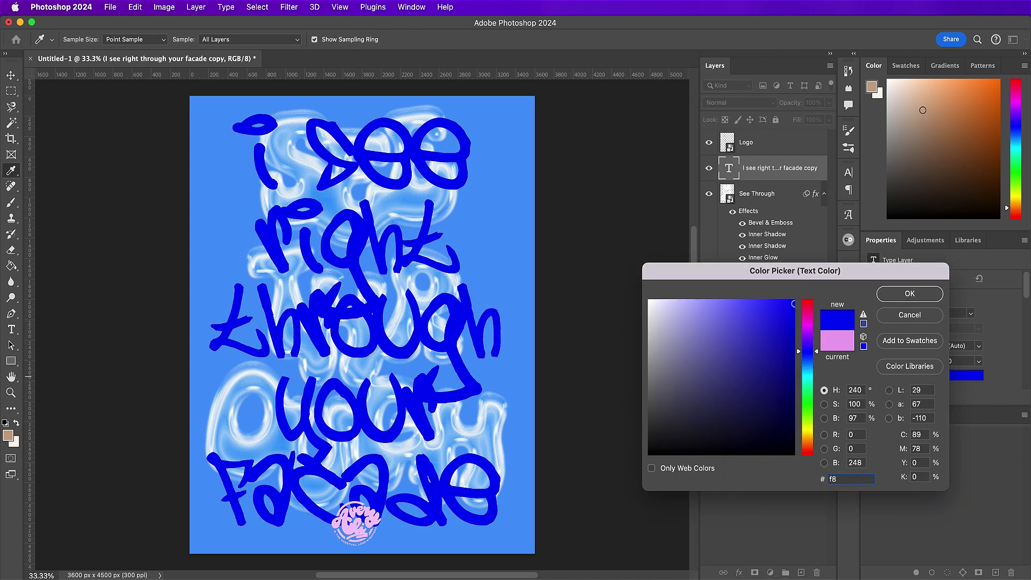
text(dc)
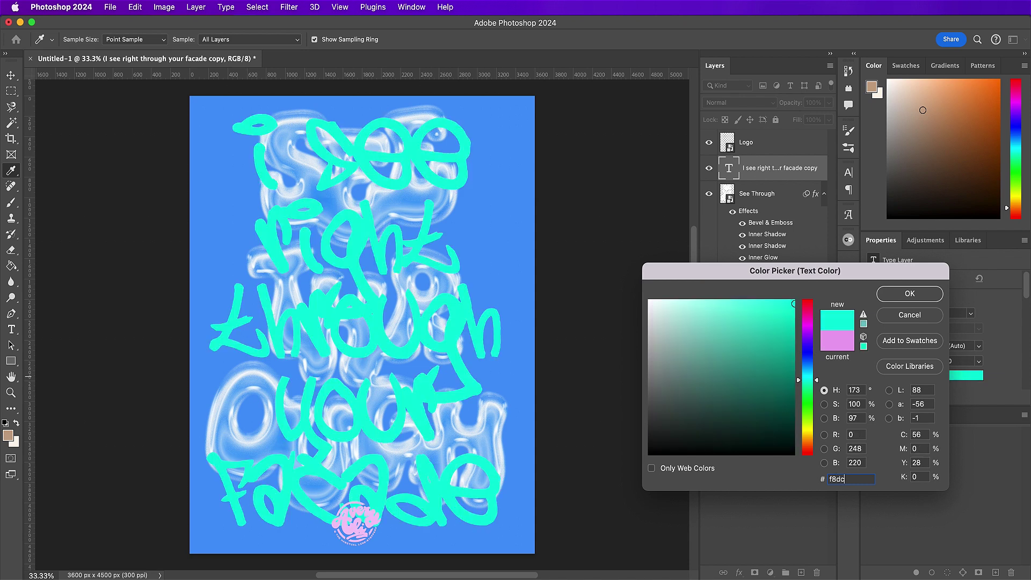
text(fa)
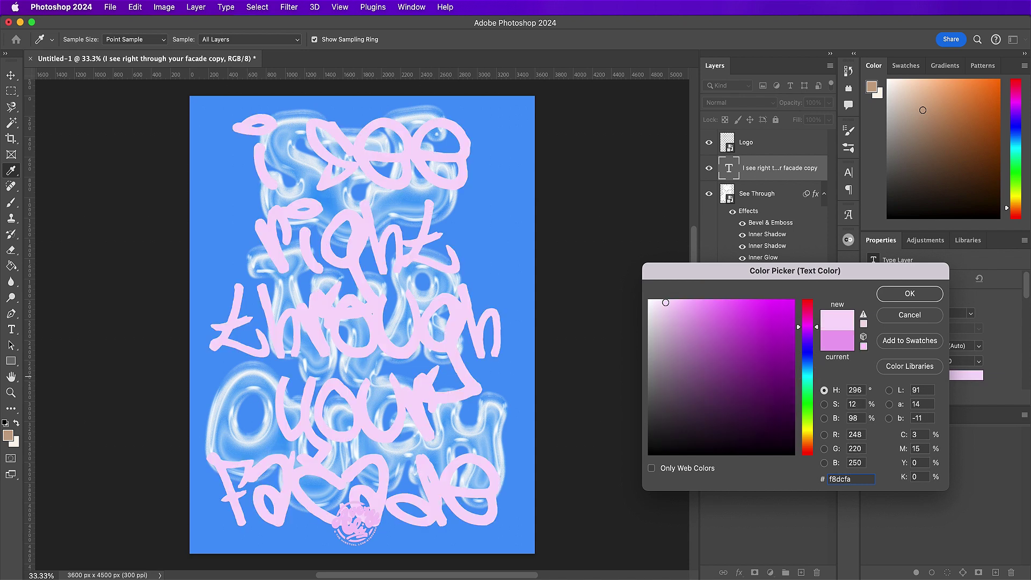
key(Return)
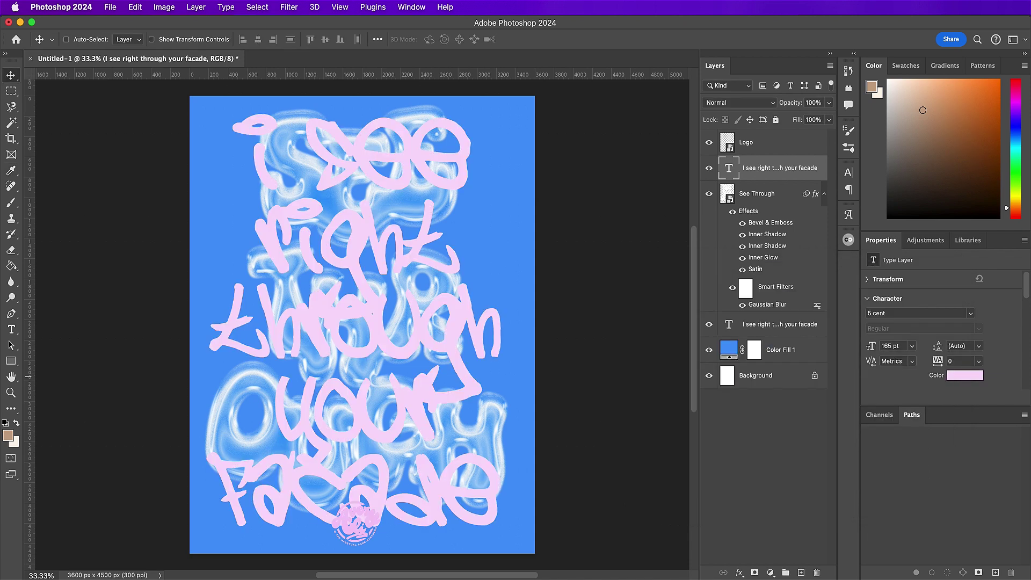
Give the upper handwritten text layer the Dissolve blend mode and 17% opacity
click(737, 102)
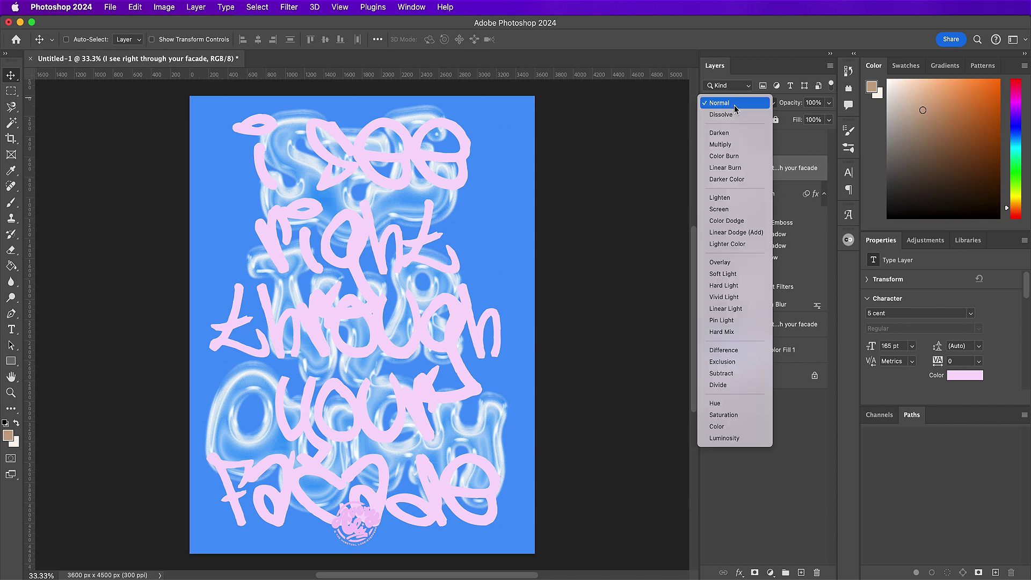
click(734, 114)
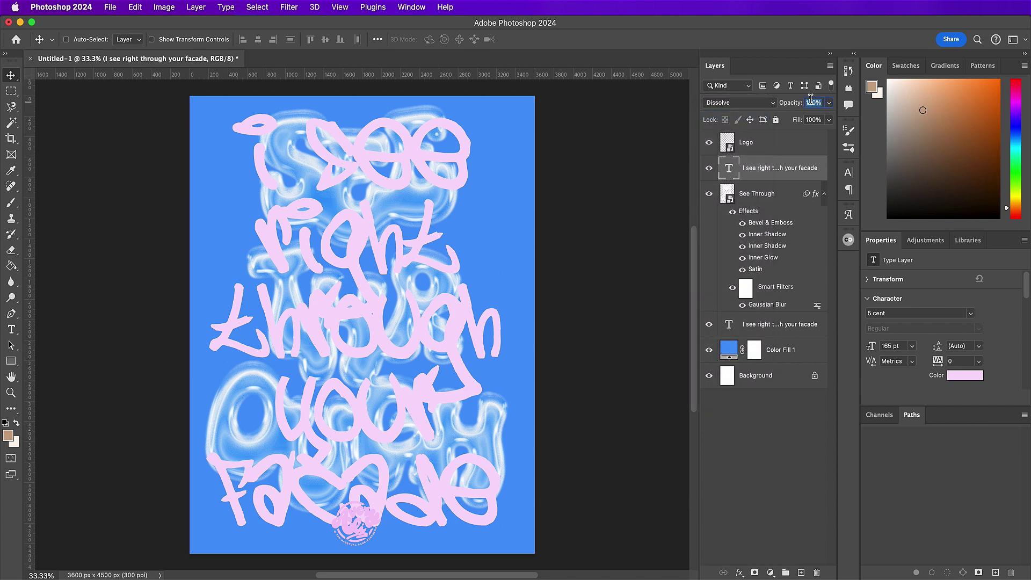
text(17)
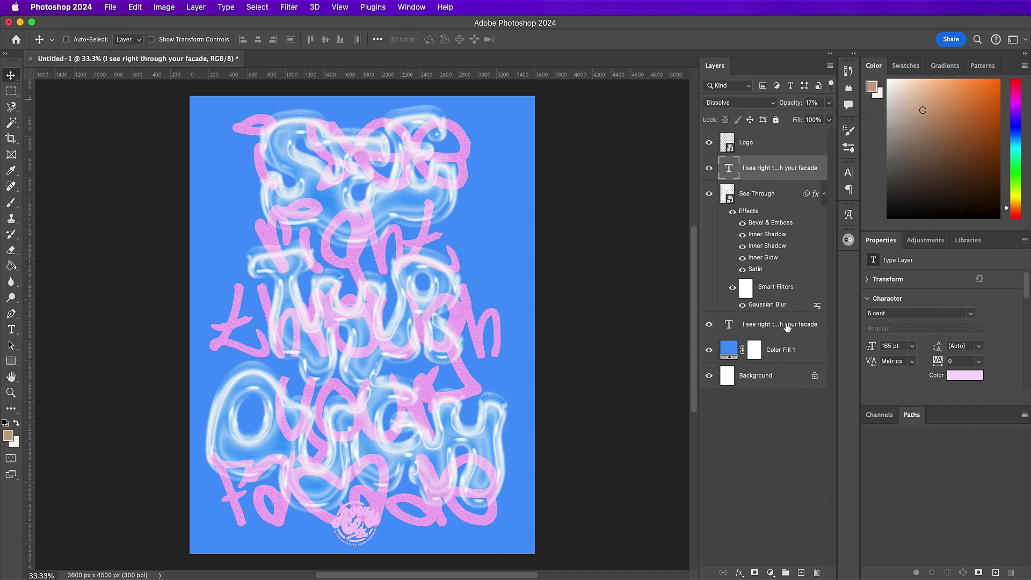
Delete the blank layer mask from the Color Fill 1 layer
click(795, 346)
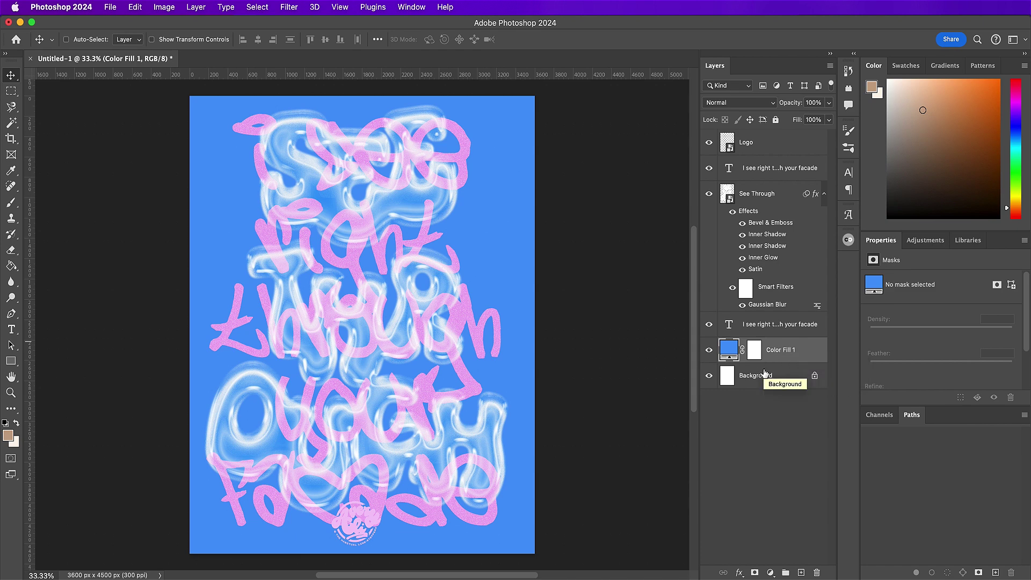
click(754, 350)
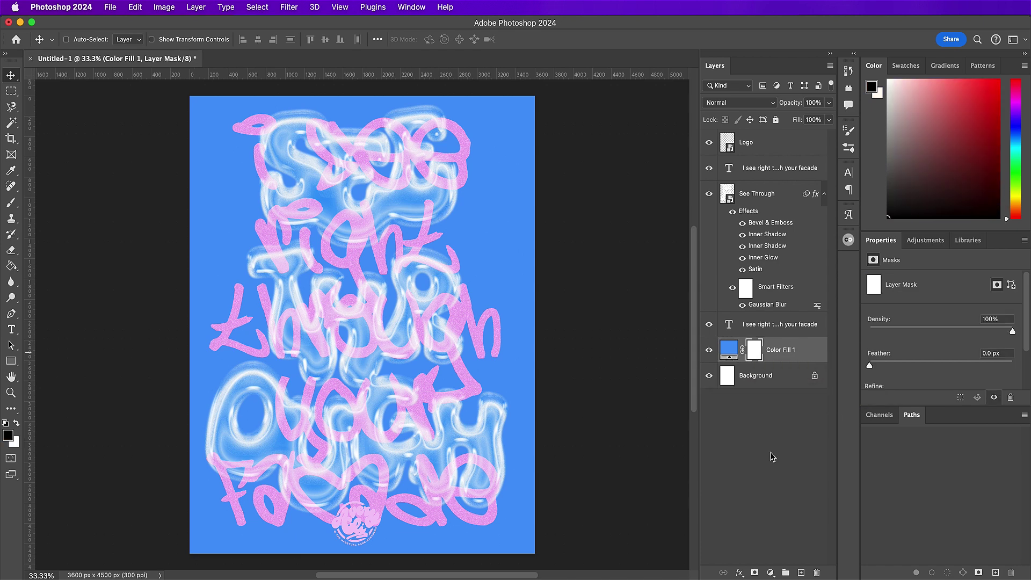
click(817, 572)
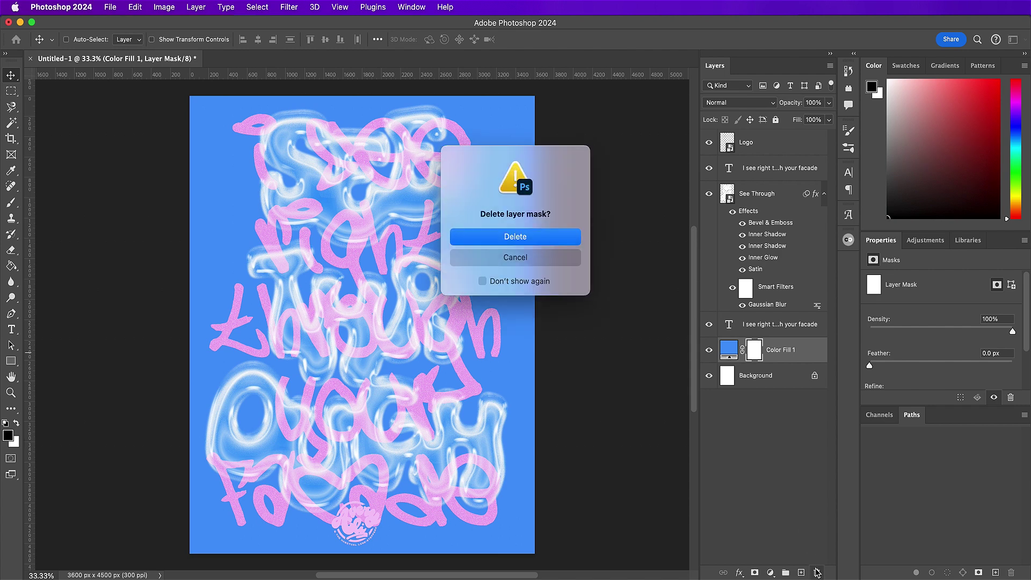
click(559, 245)
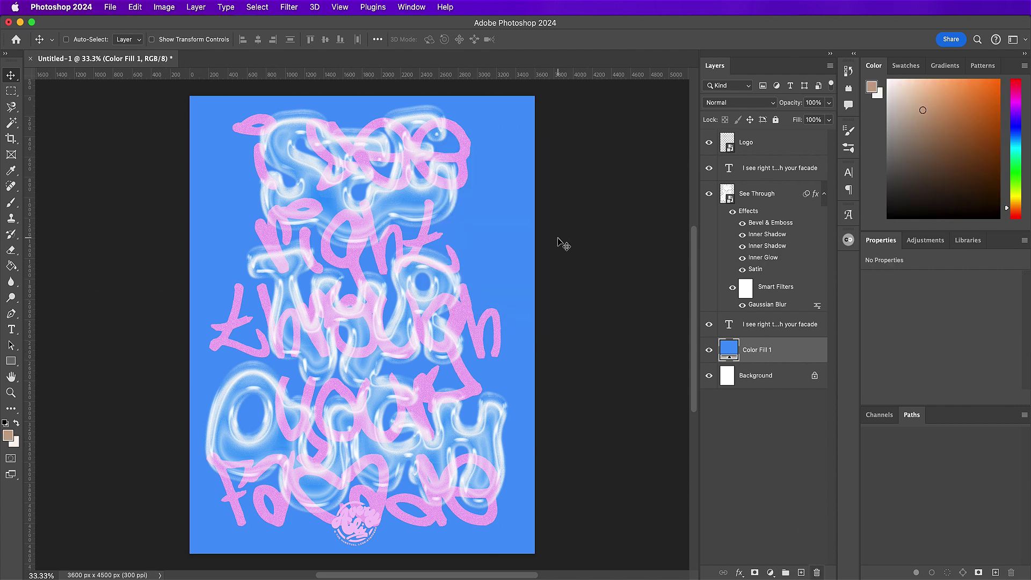
Mask Color Fill 1 to the combined outlines of the handwritten text and See Through layers, and hide the Background layer
super+click(728, 326)
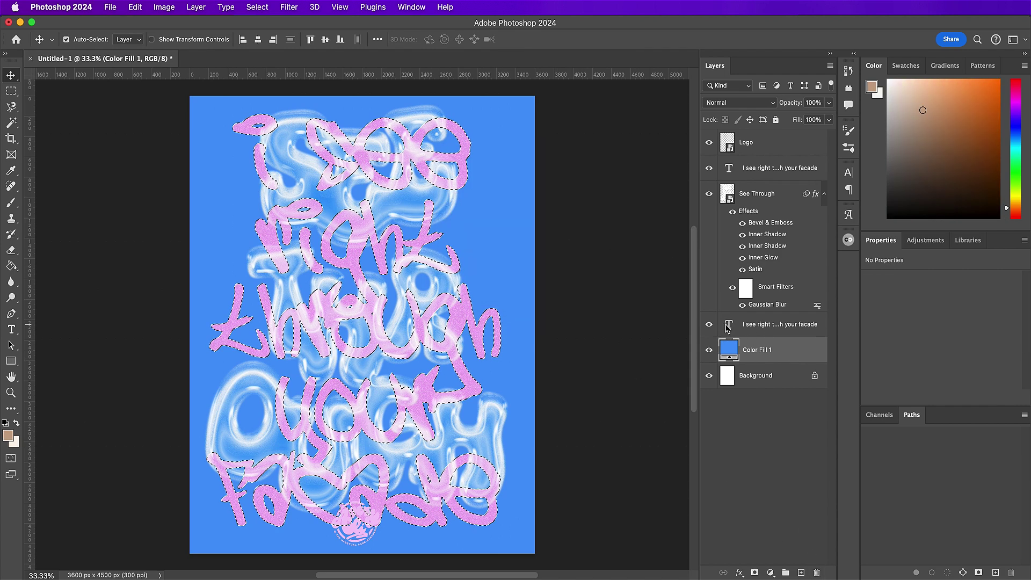
shift+super+click(726, 196)
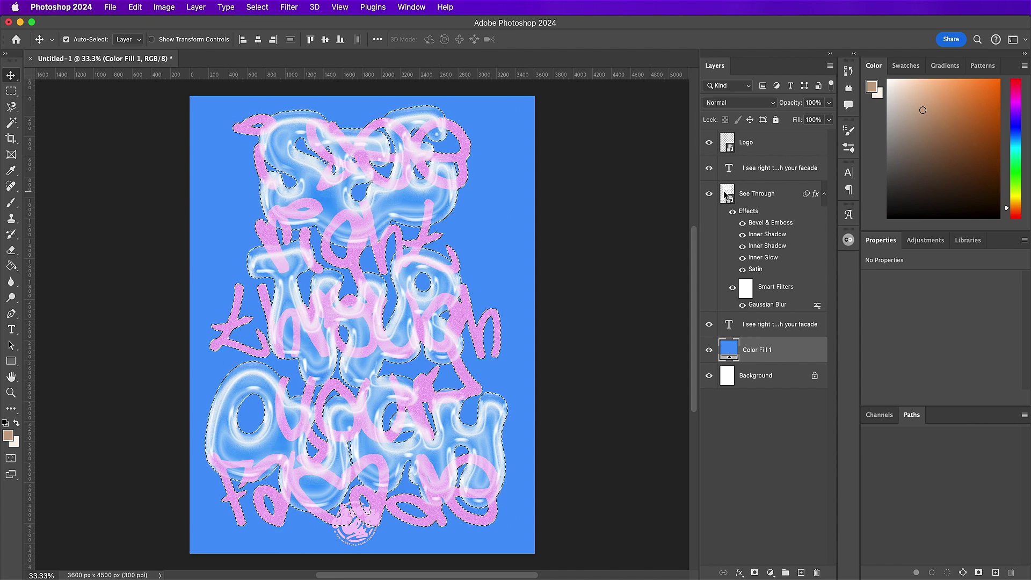
click(753, 573)
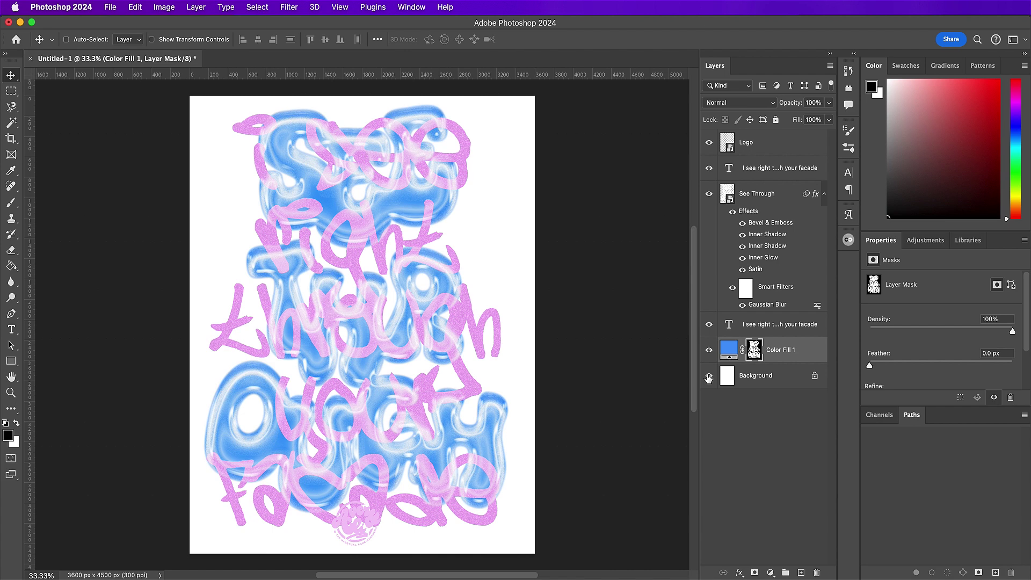
click(709, 377)
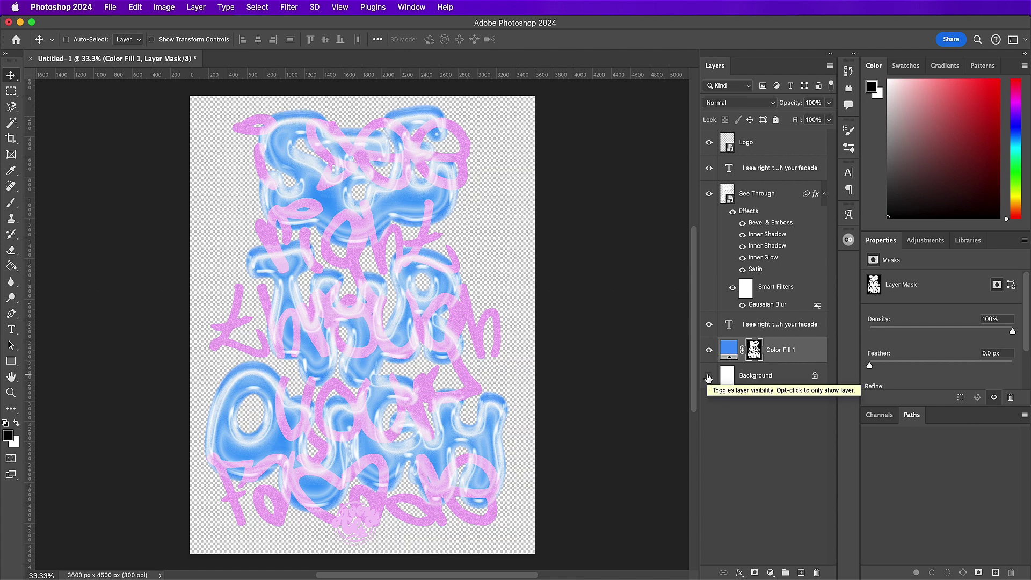
Open the Export As settings for the transparent PNG and move the dialog upward so its lower options are reachable
click(110, 7)
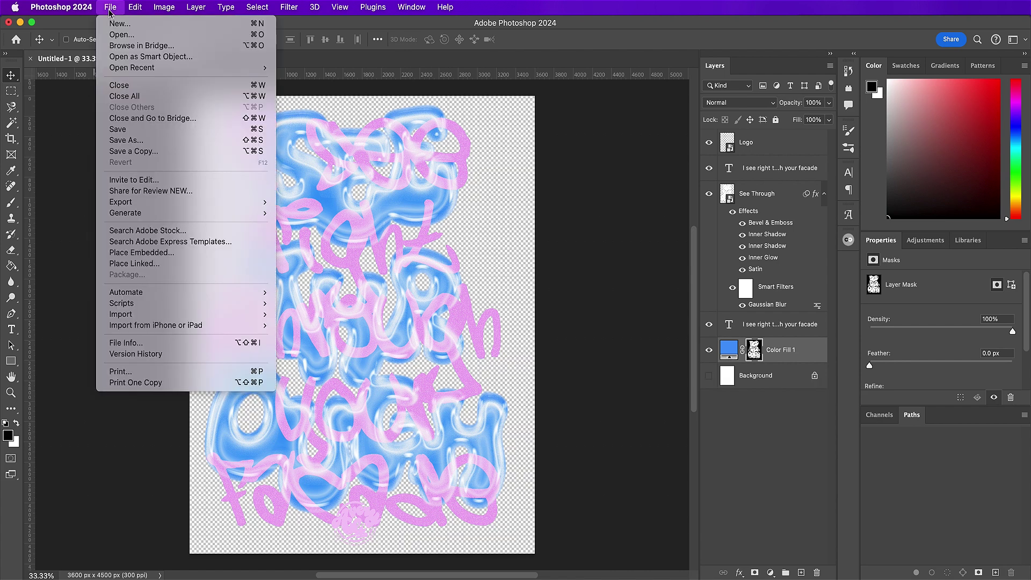
mouse_move(231, 206)
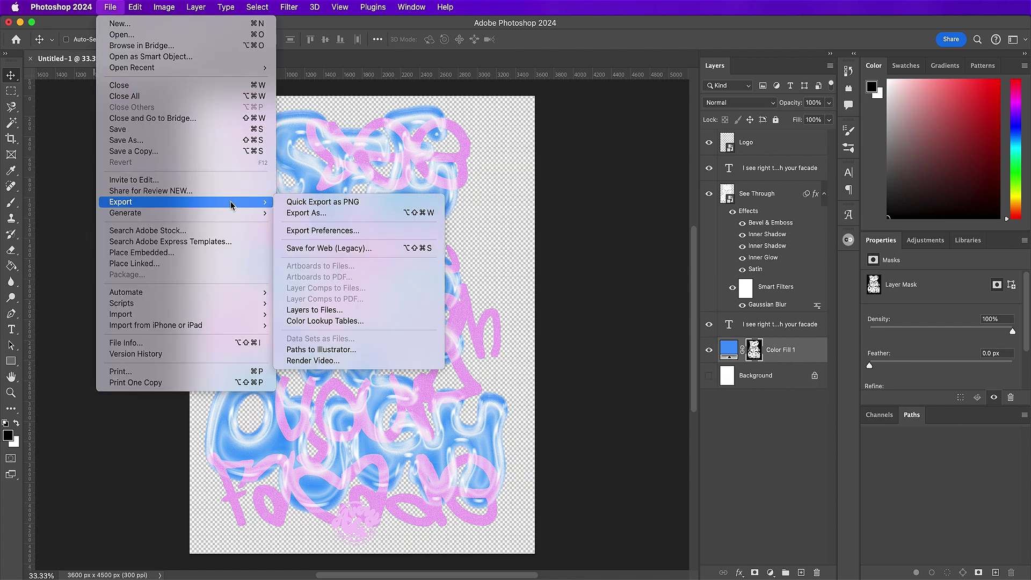
click(290, 213)
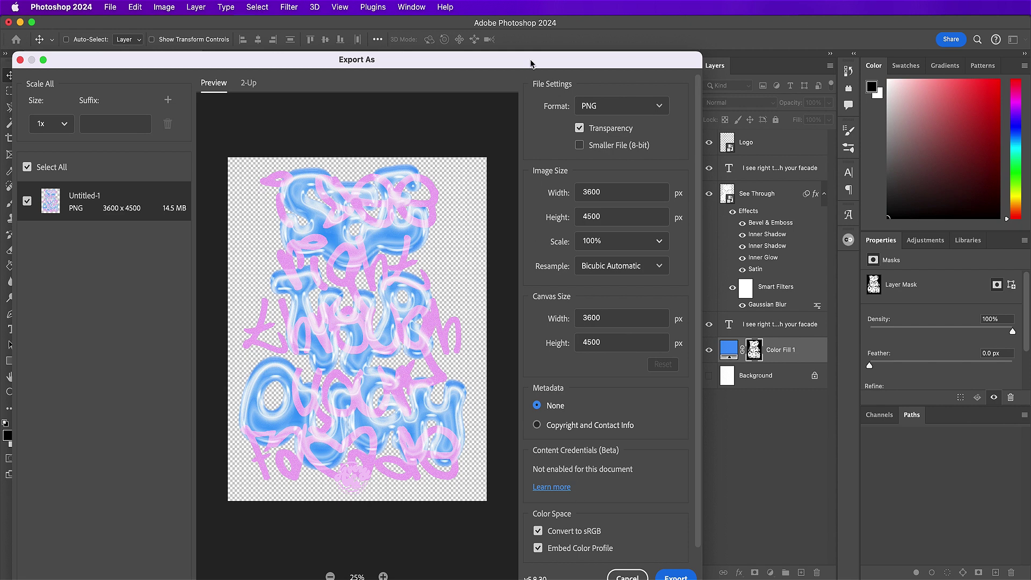
drag(529, 64, 530, 27)
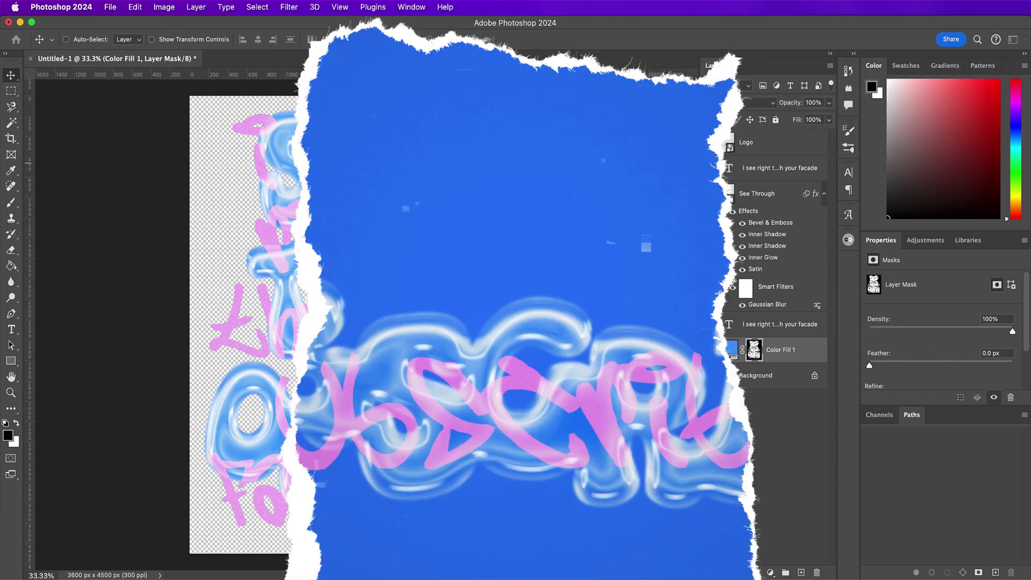